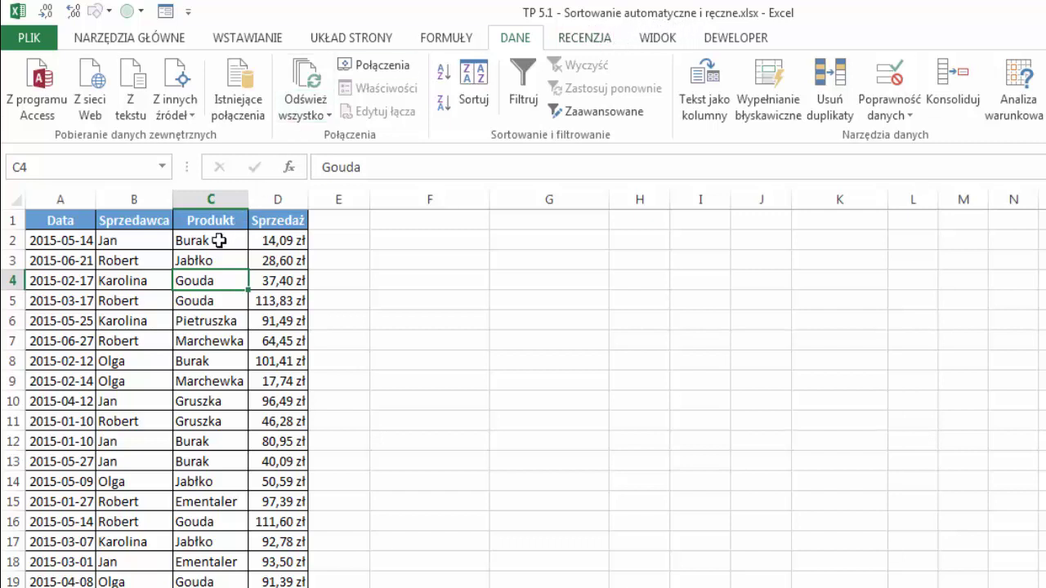
Step: Insert a pivot table from the sales data A1:D1000 on the existing sheet at cell F3
click(260, 39)
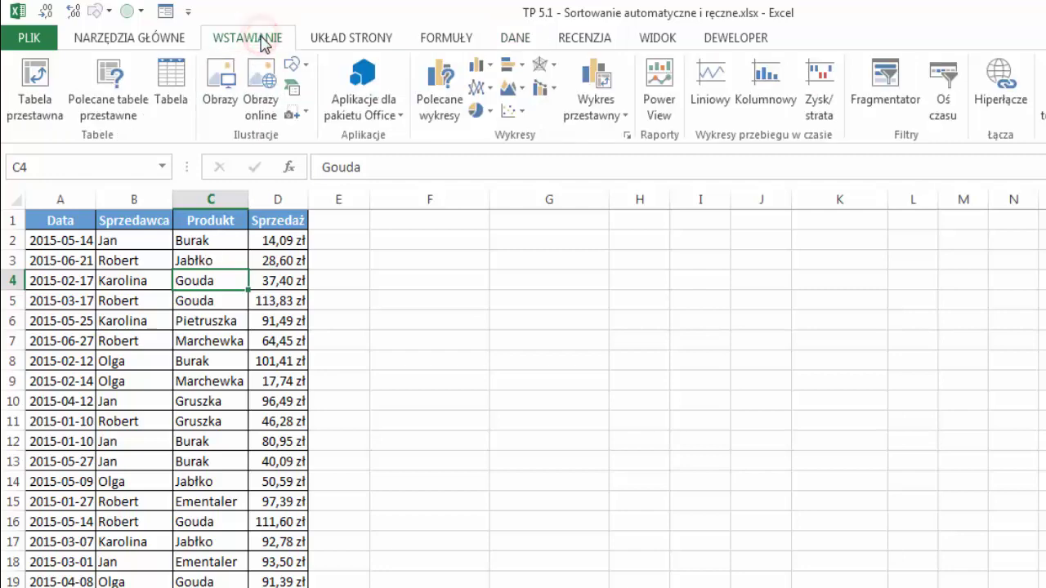
click(52, 86)
click(308, 332)
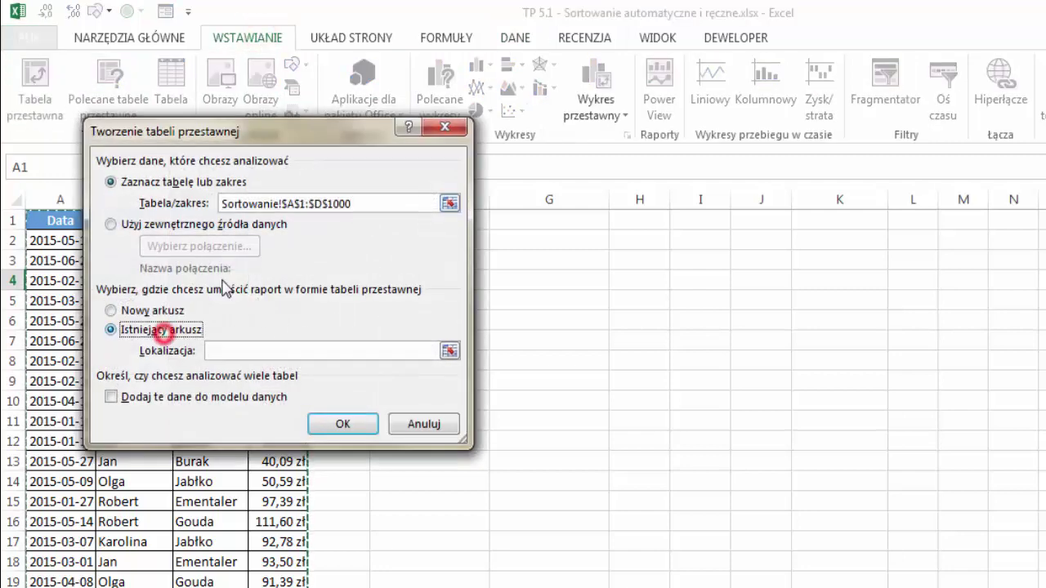
drag(290, 138, 497, 180)
click(409, 256)
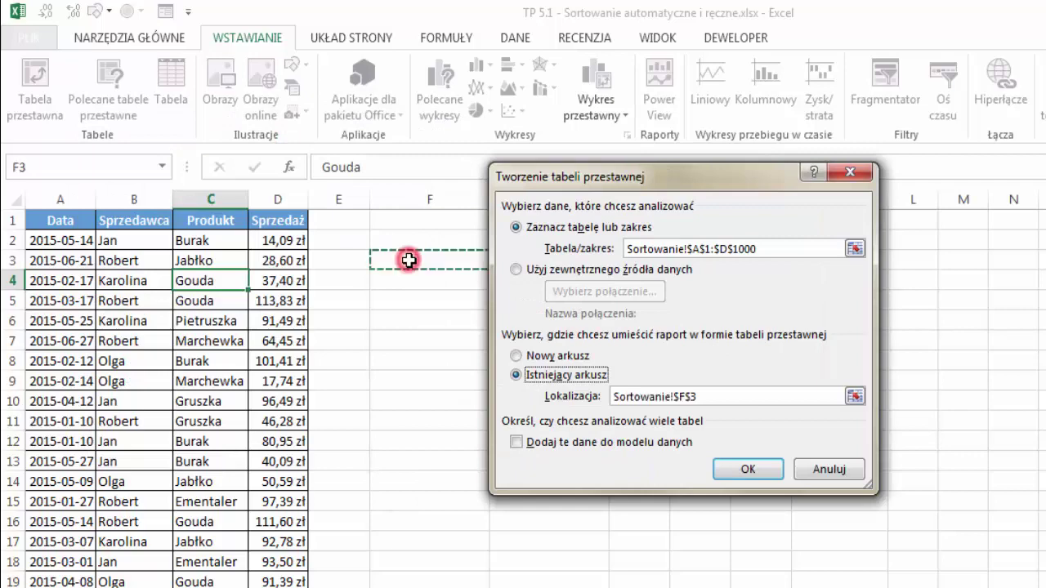
click(748, 470)
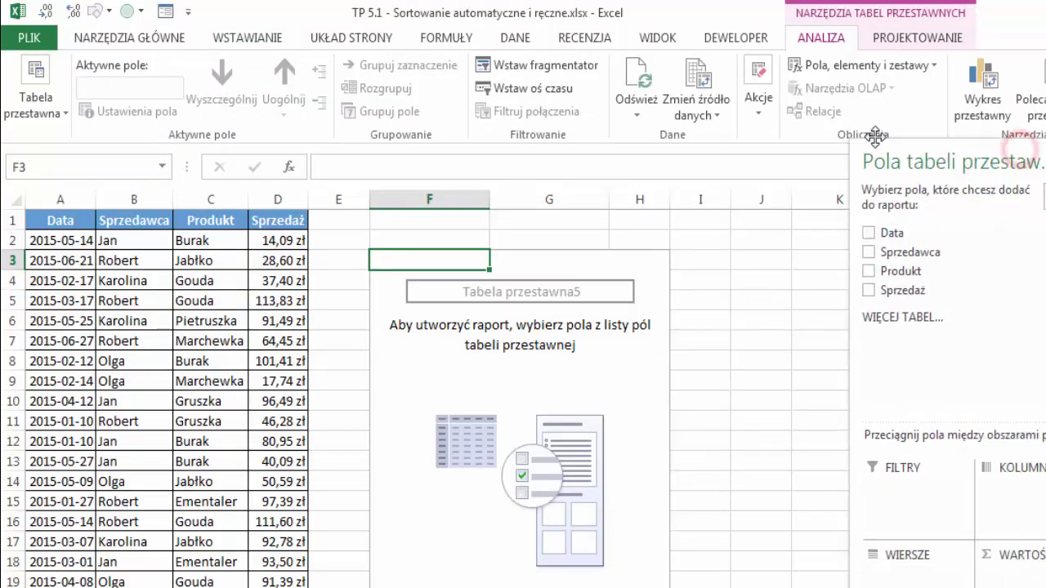
Step: Float the field list and add Produkt as row labels, listing Burak through Pietruszka alphabetically
drag(1017, 151, 797, 131)
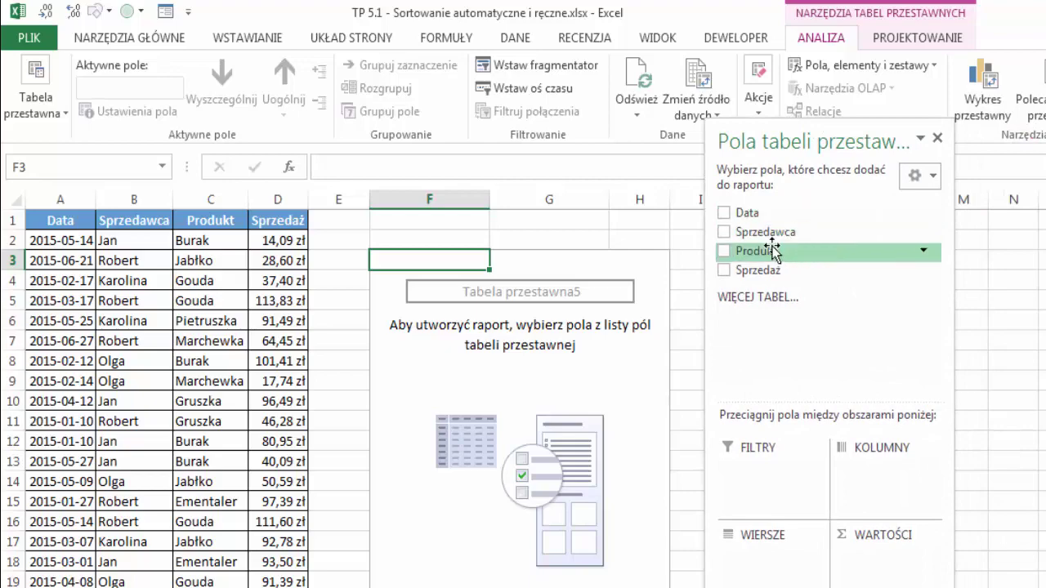
drag(794, 253, 775, 577)
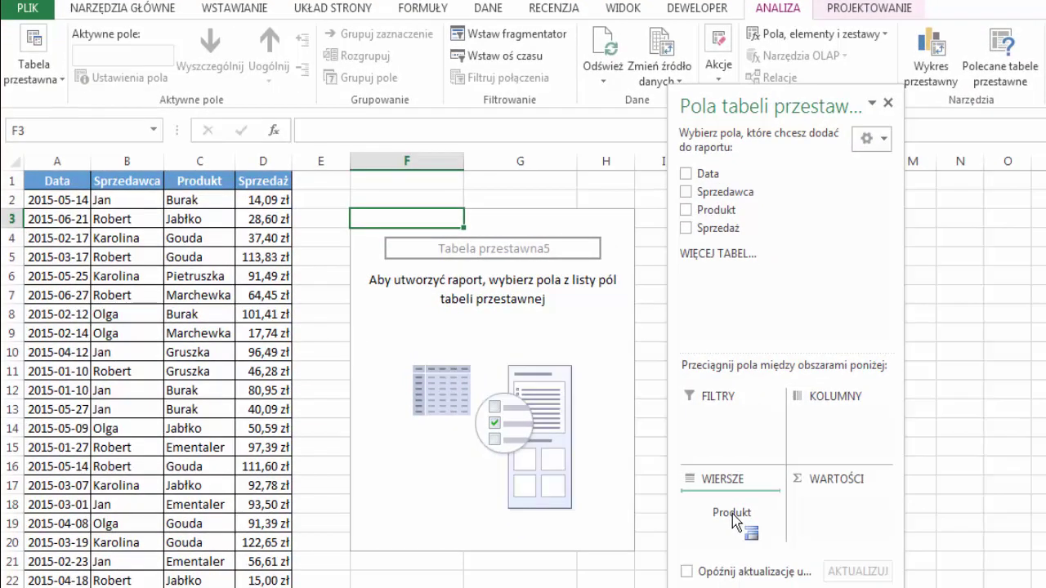
drag(733, 521, 732, 511)
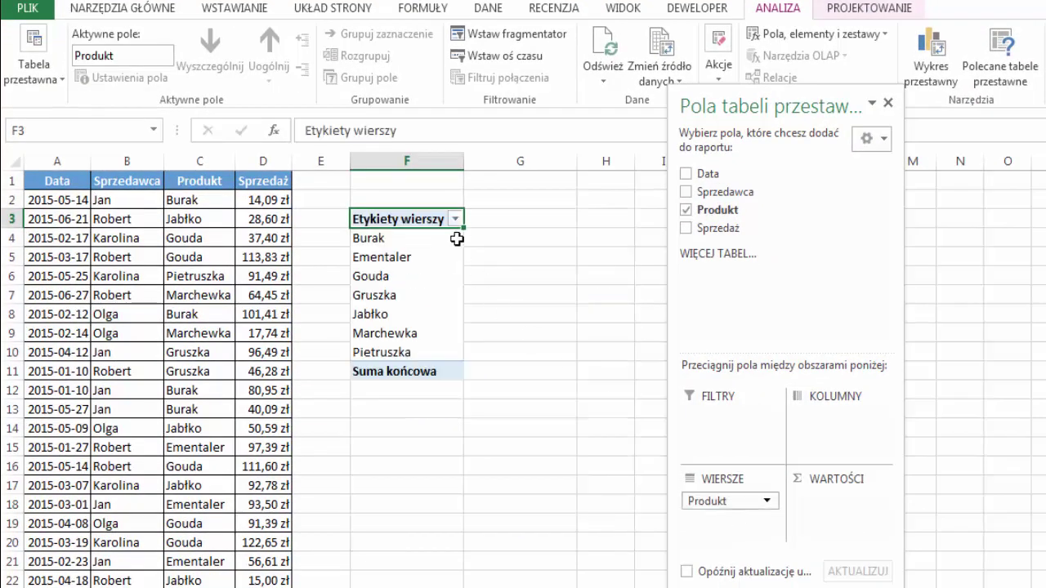
drag(443, 238, 442, 349)
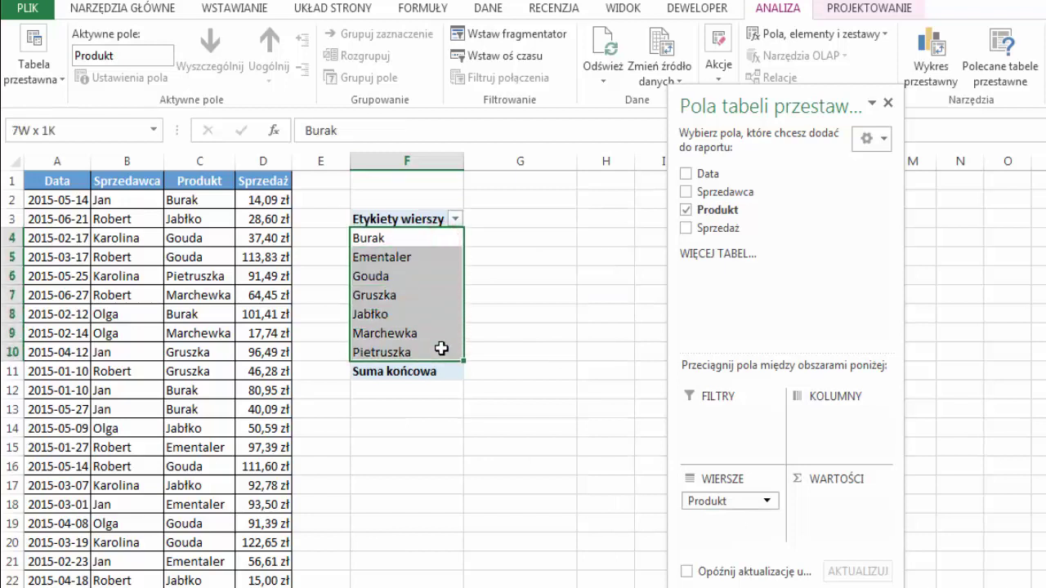
click(434, 277)
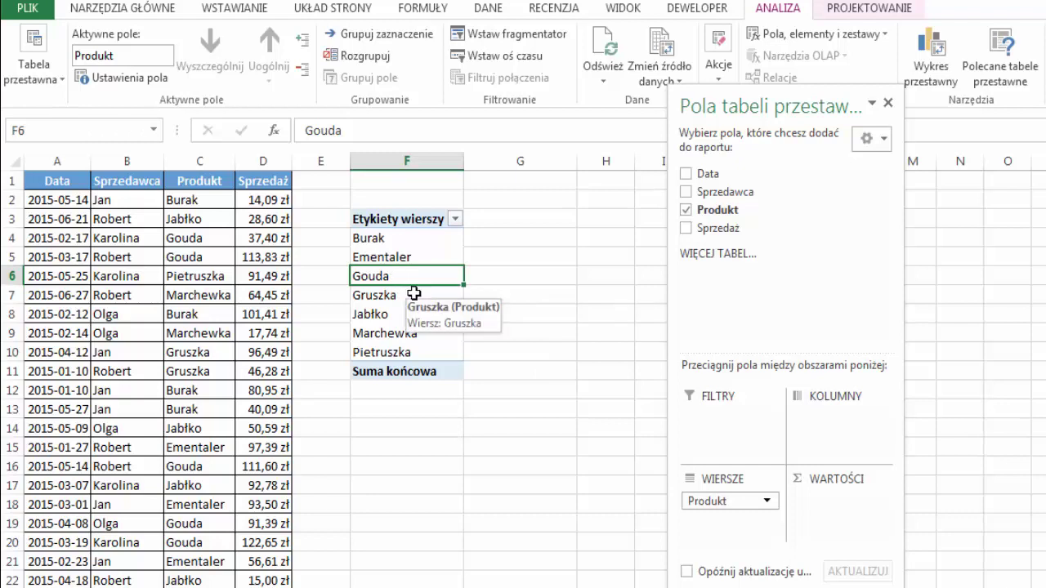
Step: Sort the product row labels Z to A from the Data tab, putting Pietruszka first
click(493, 12)
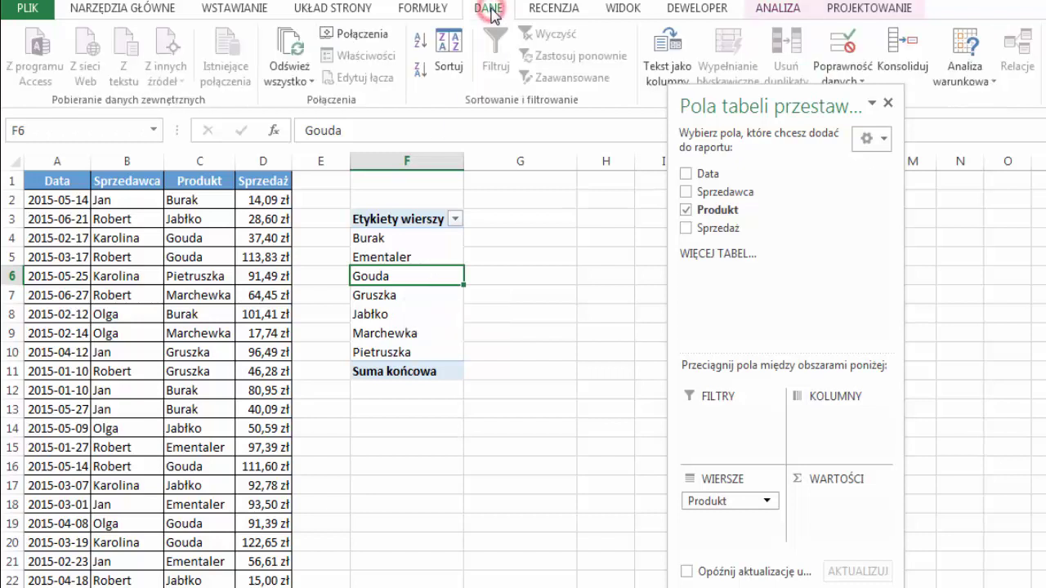
click(422, 72)
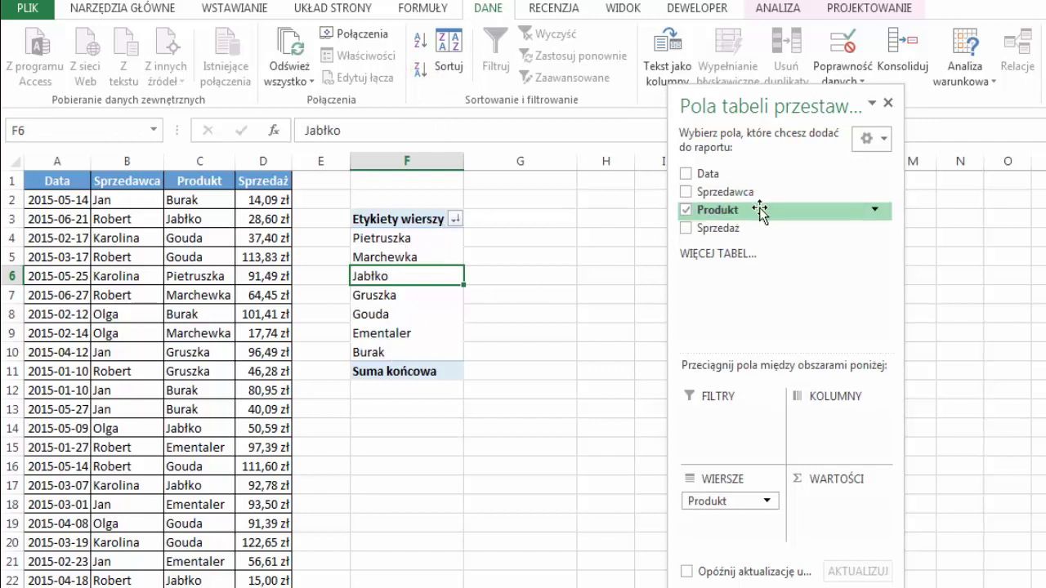
click(875, 210)
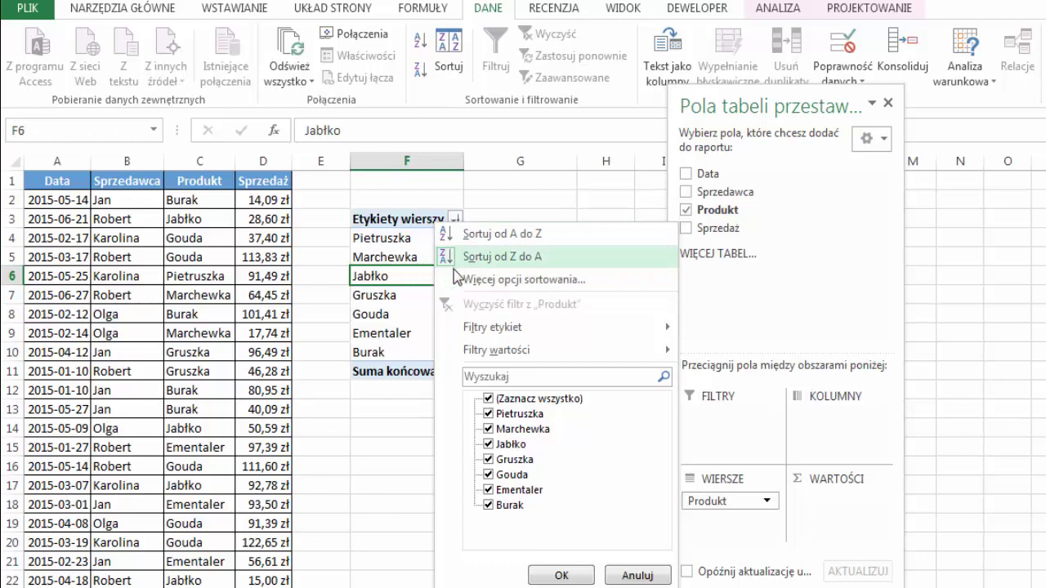
Step: Sort products A to Z from the label dropdown, then back to Z to A via the Sort menu
click(470, 235)
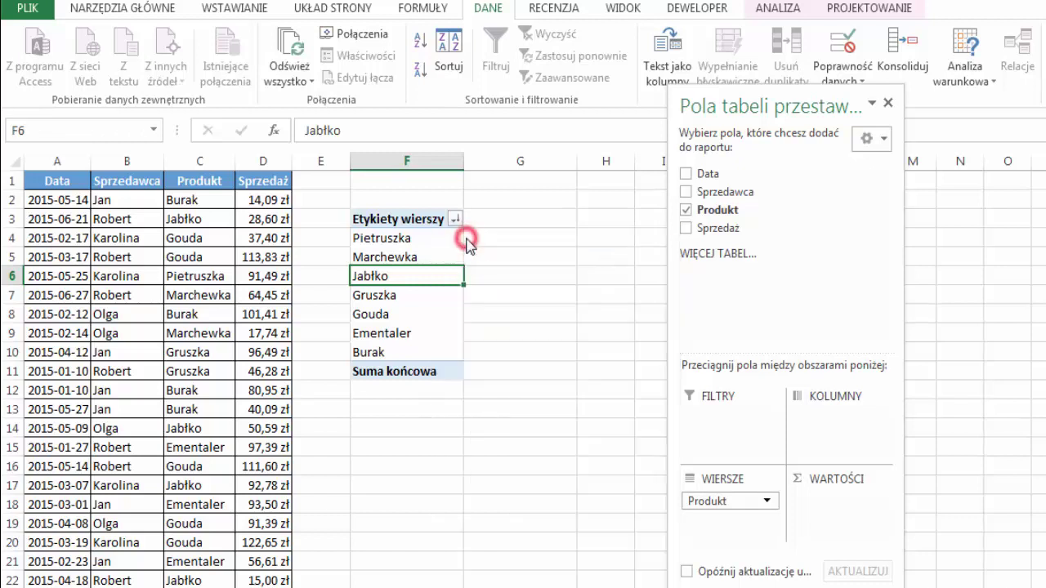
right_click(430, 295)
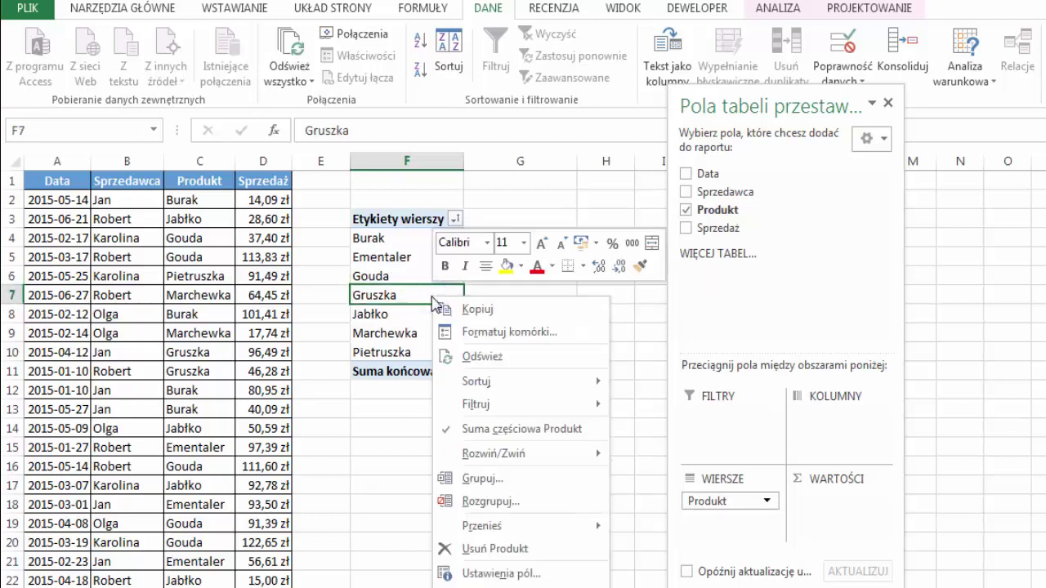
mouse_move(507, 382)
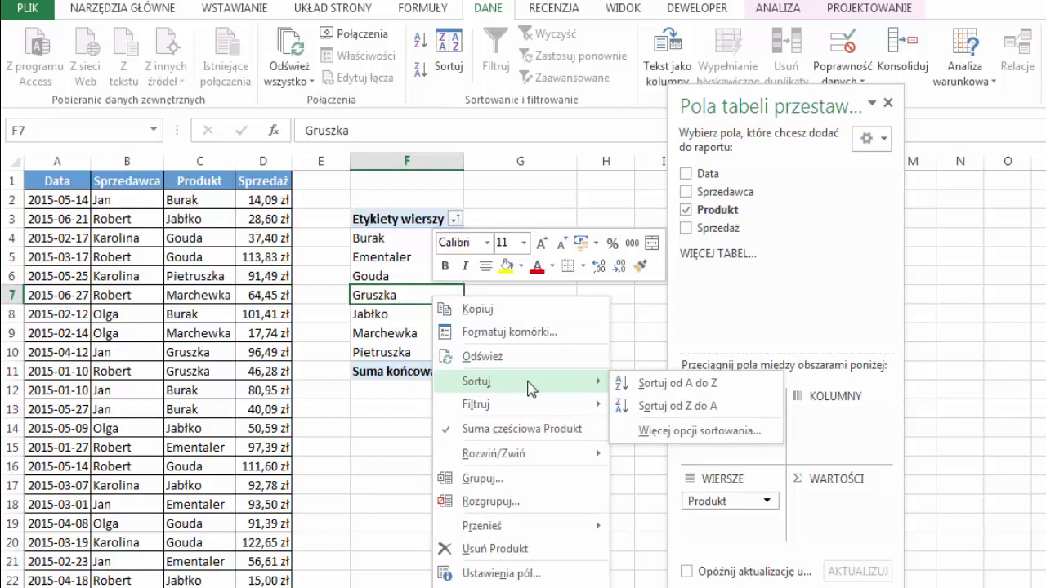
click(654, 406)
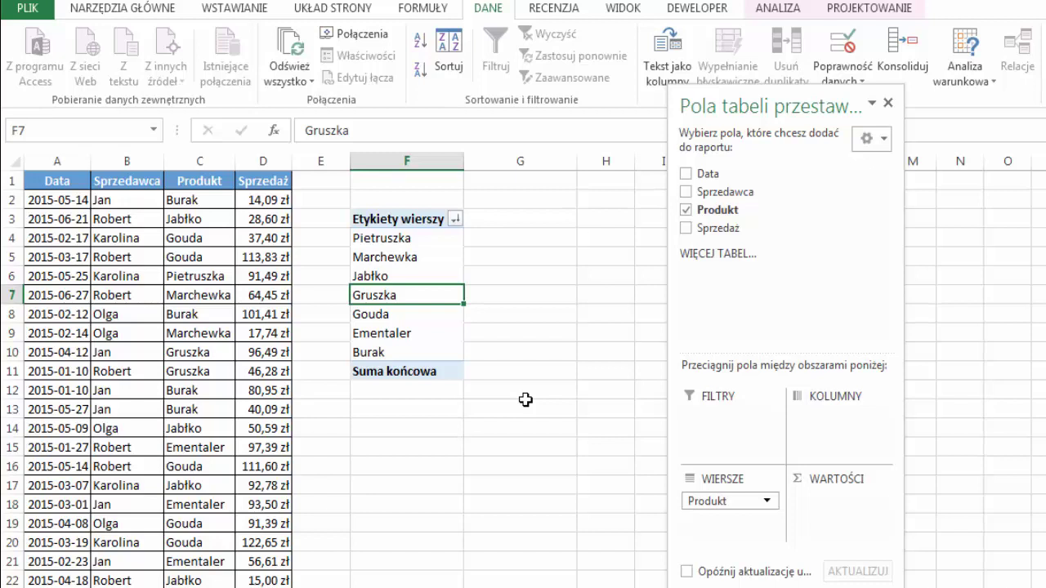
click(417, 351)
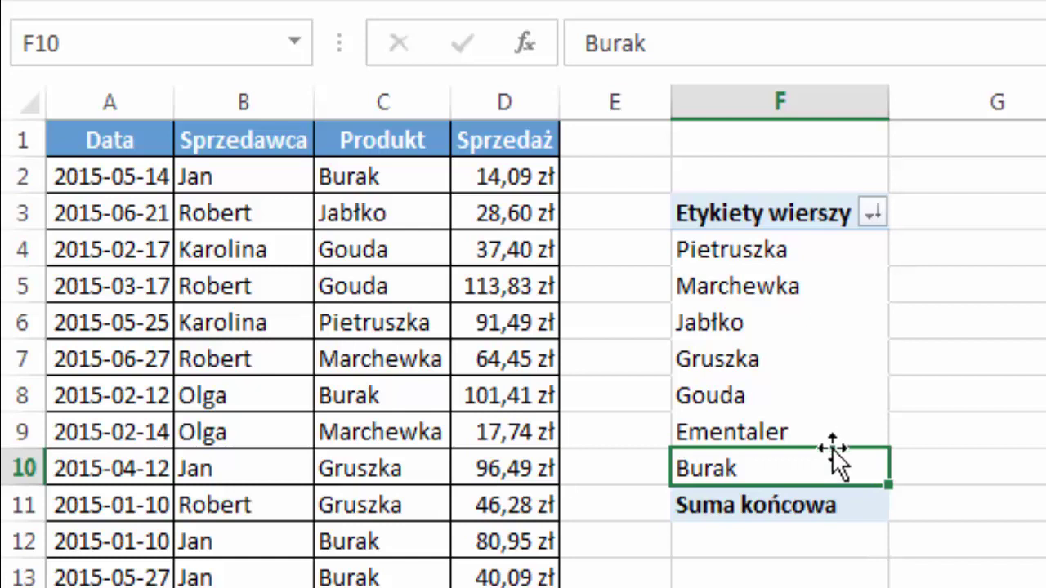
Step: Drag the Burak row to the top of the product list
drag(832, 447, 838, 248)
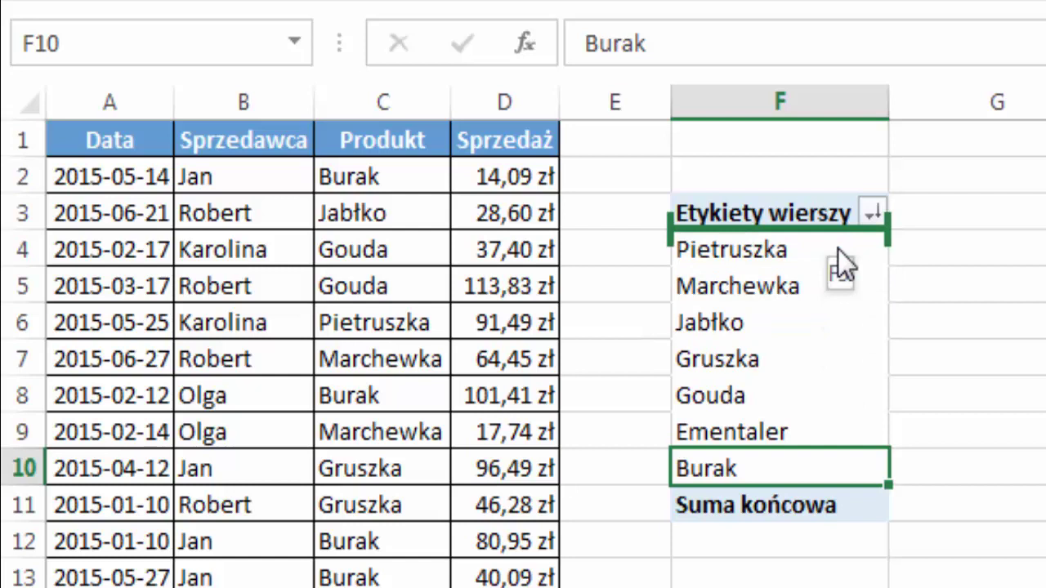
drag(838, 248, 845, 246)
drag(857, 241, 857, 241)
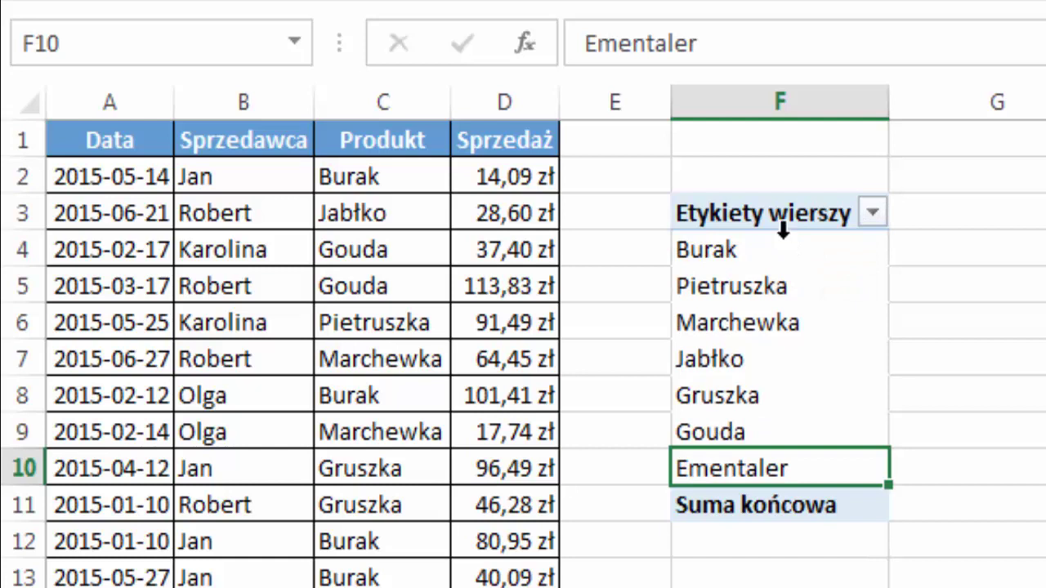
Step: Move Jabłko and Gruszka to the end, giving Burak, Pietruszka, Marchewka, Gouda, Ementaler, Jabłko, Gruszka
click(782, 359)
drag(777, 358, 774, 403)
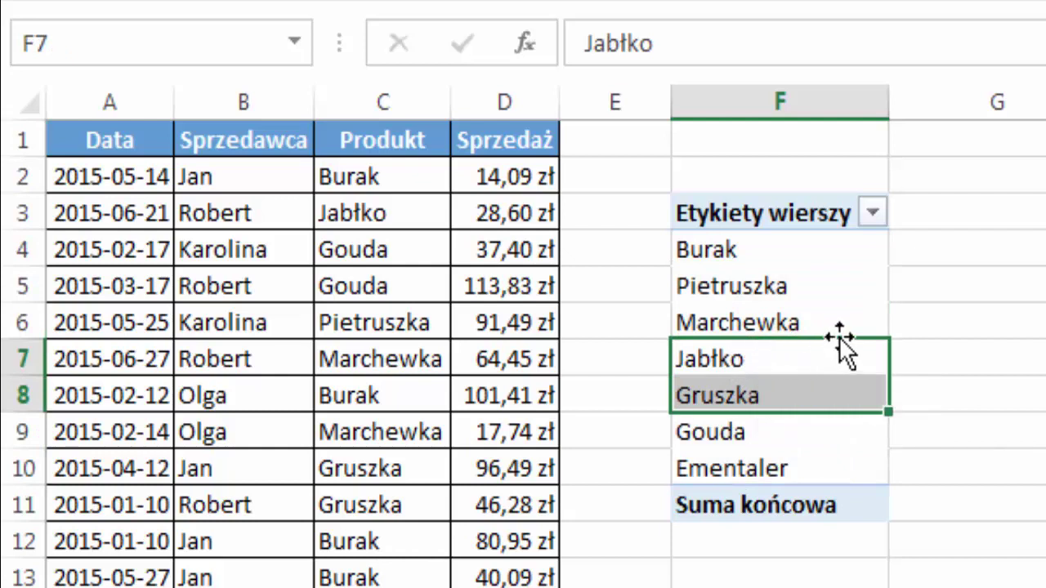
drag(840, 339, 834, 480)
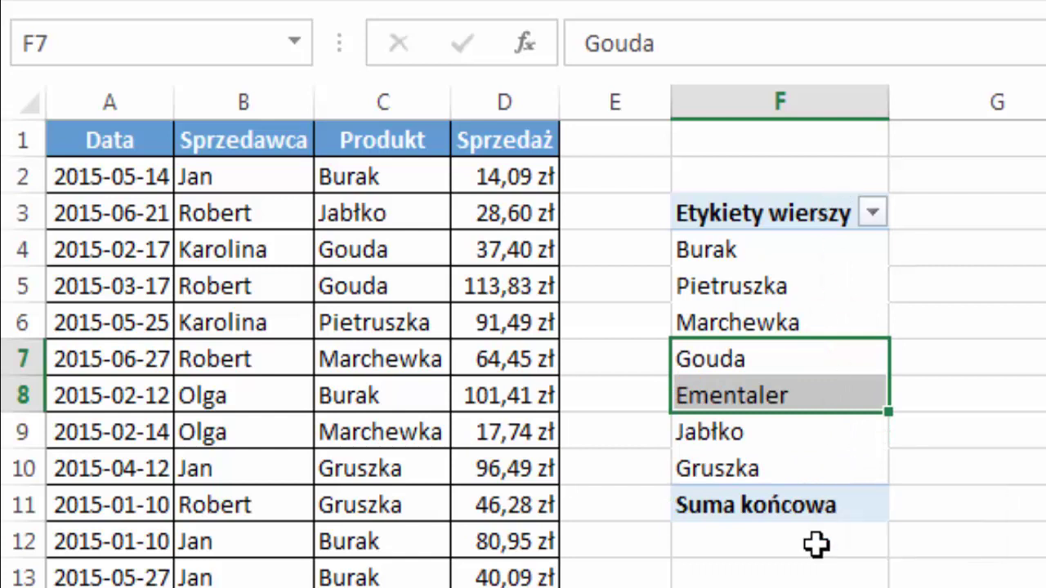
click(816, 469)
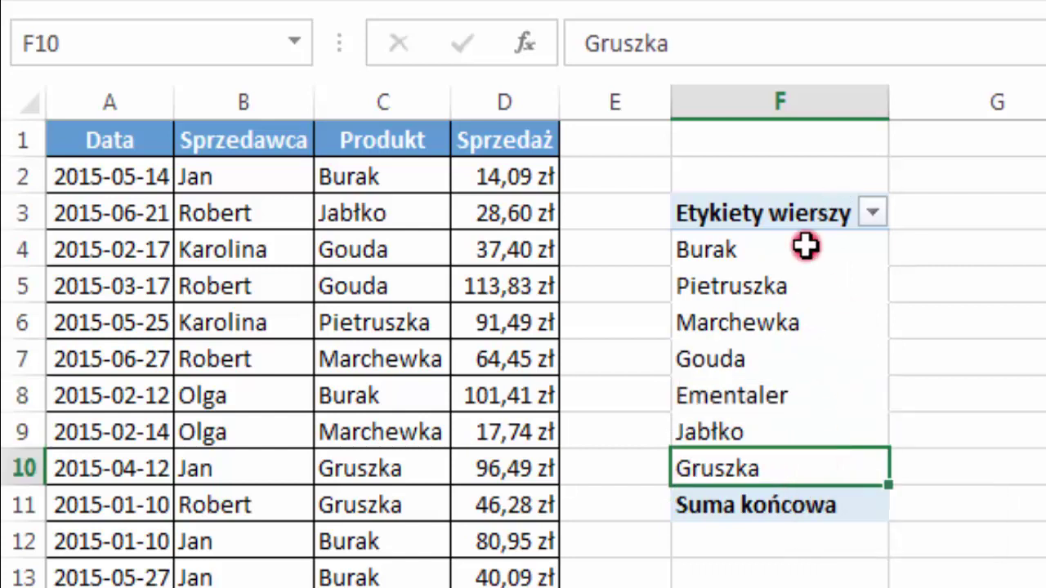
drag(806, 245, 818, 468)
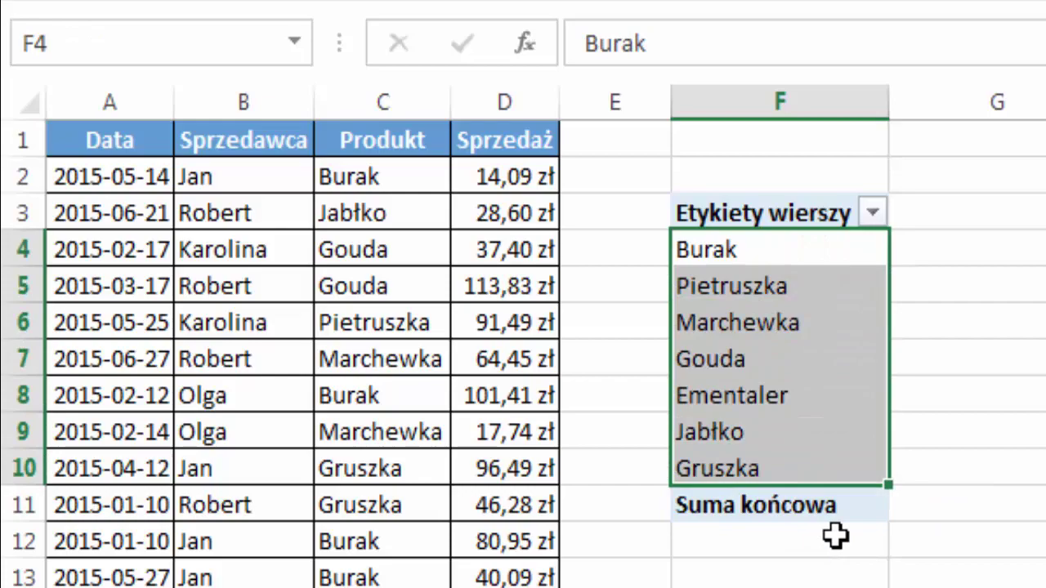
click(854, 280)
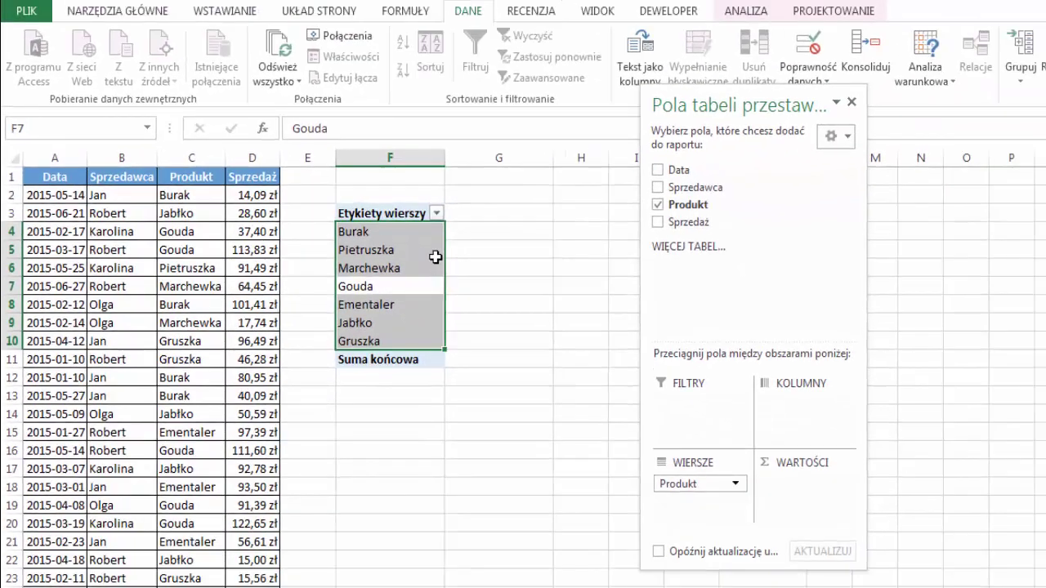
click(433, 253)
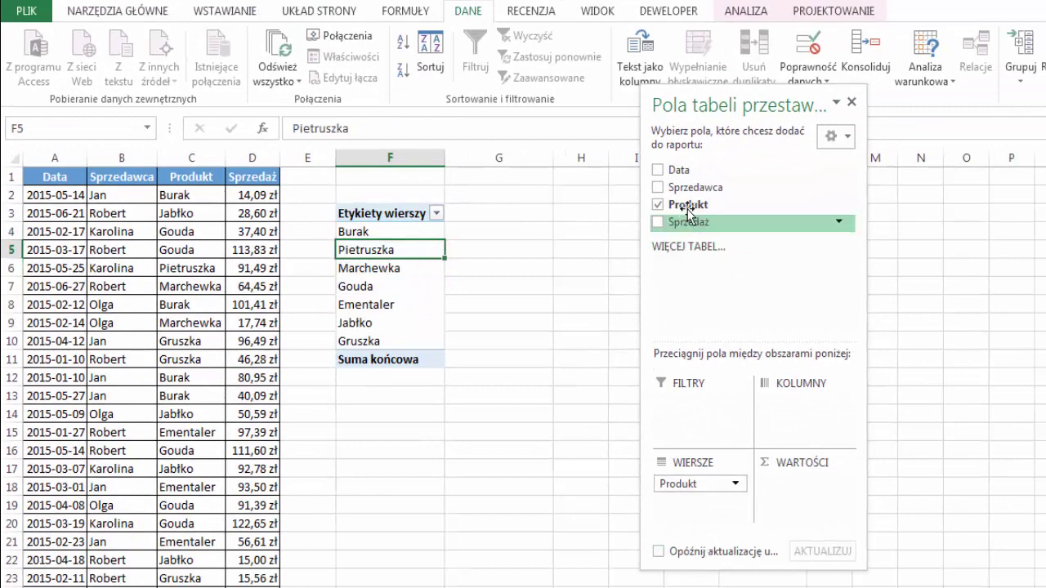
Step: Add Sprzedawca as pivot columns and sort the seller columns Z to A
drag(695, 188, 817, 409)
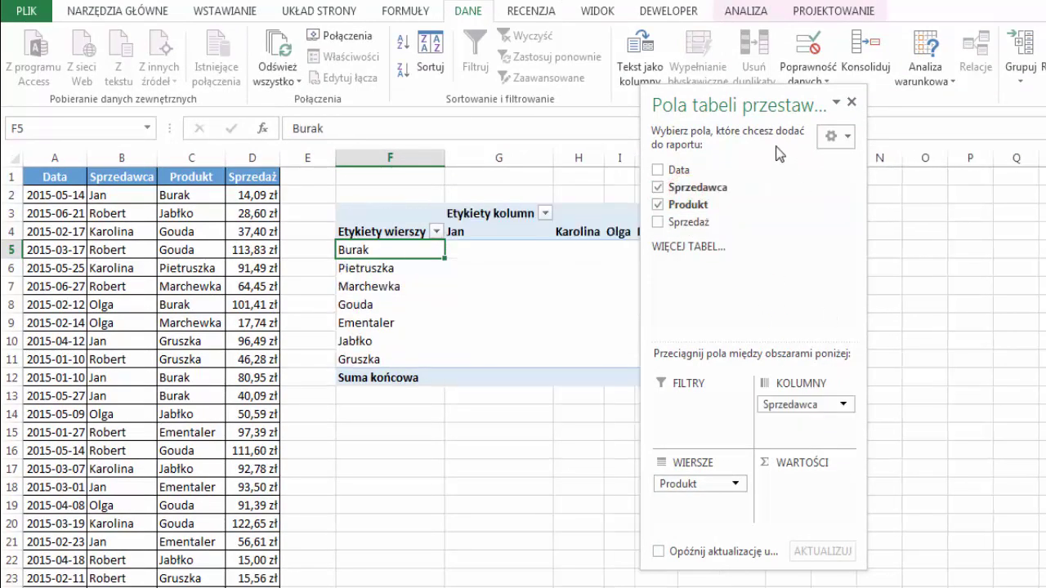
drag(742, 92, 854, 108)
click(509, 236)
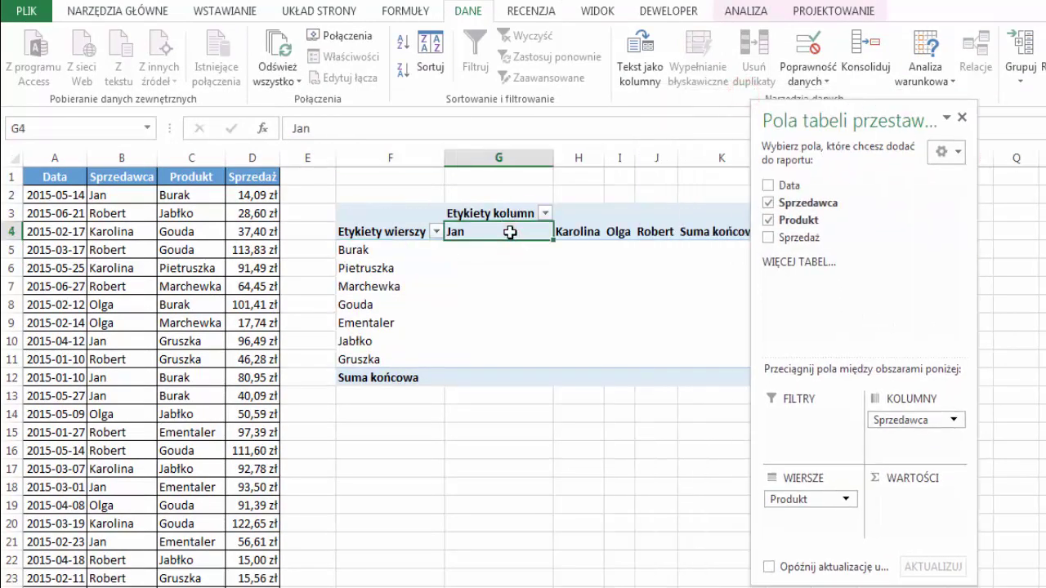
right_click(513, 237)
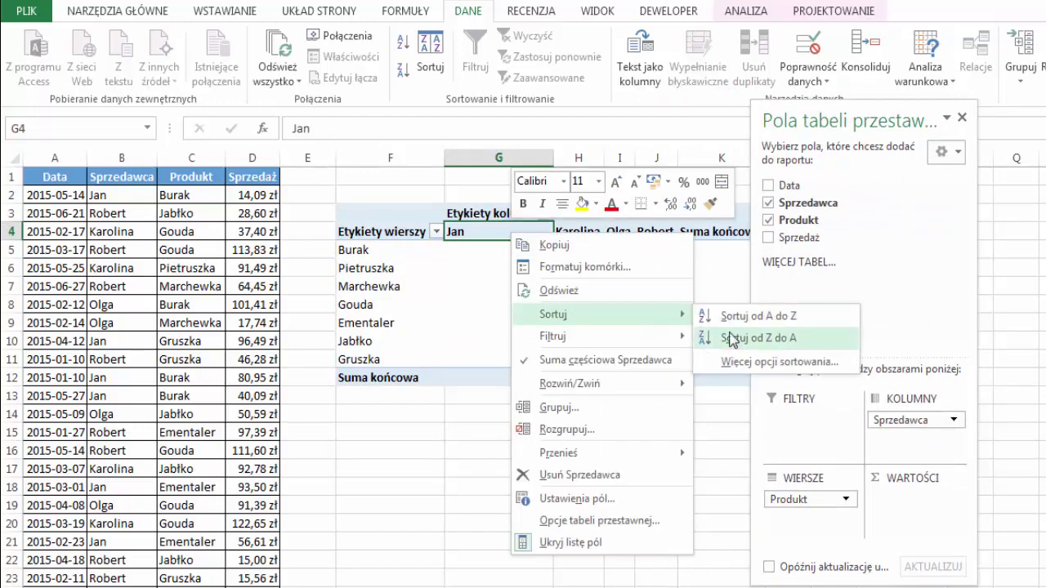
click(732, 335)
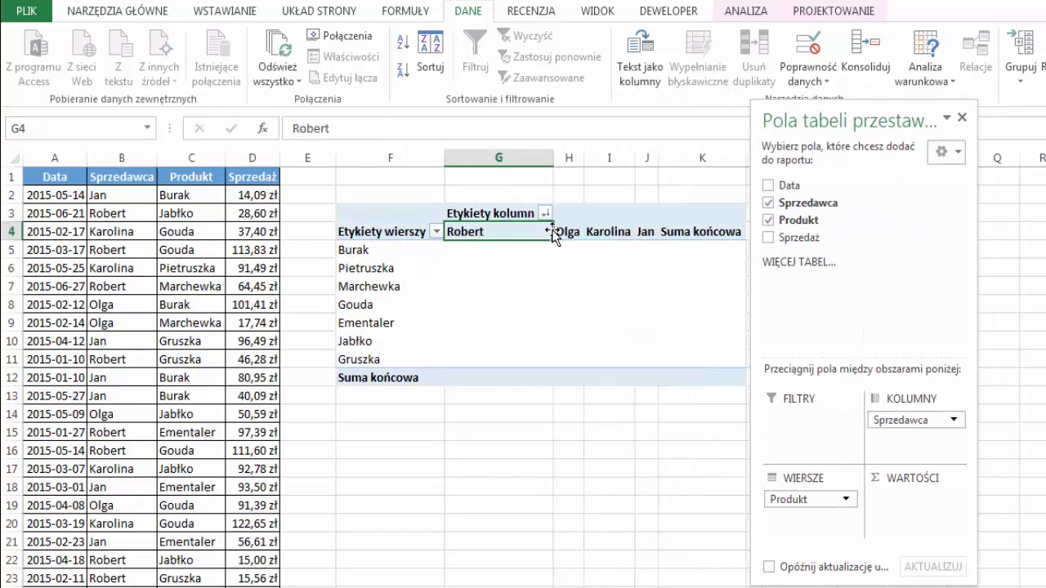
Step: Move the Robert column between Karolina and Jan, then add Sprzedaż as summed values
click(554, 228)
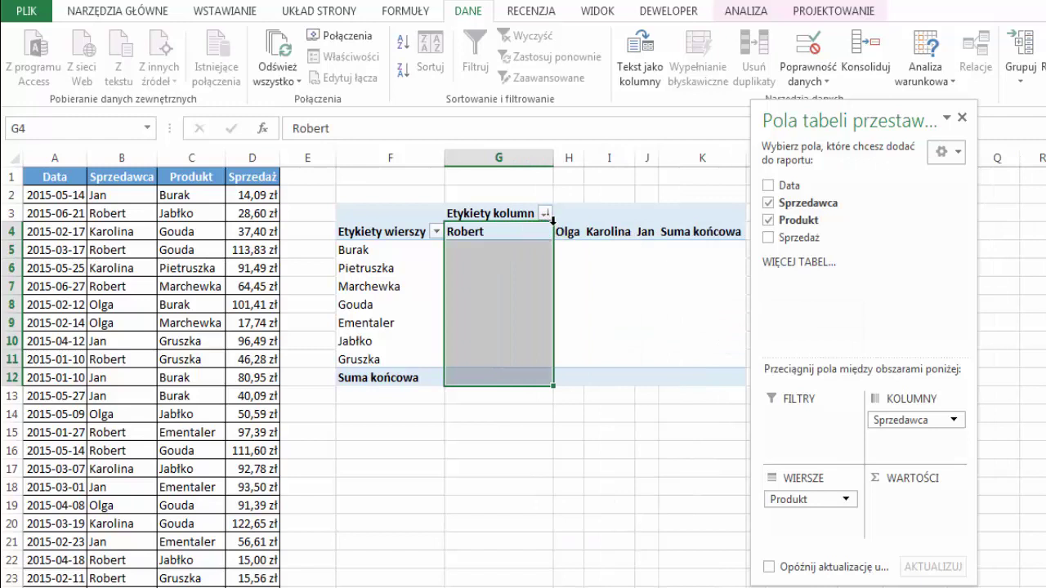
mouse_move(553, 233)
mouse_down()
mouse_move(624, 237)
mouse_move(615, 367)
mouse_up()
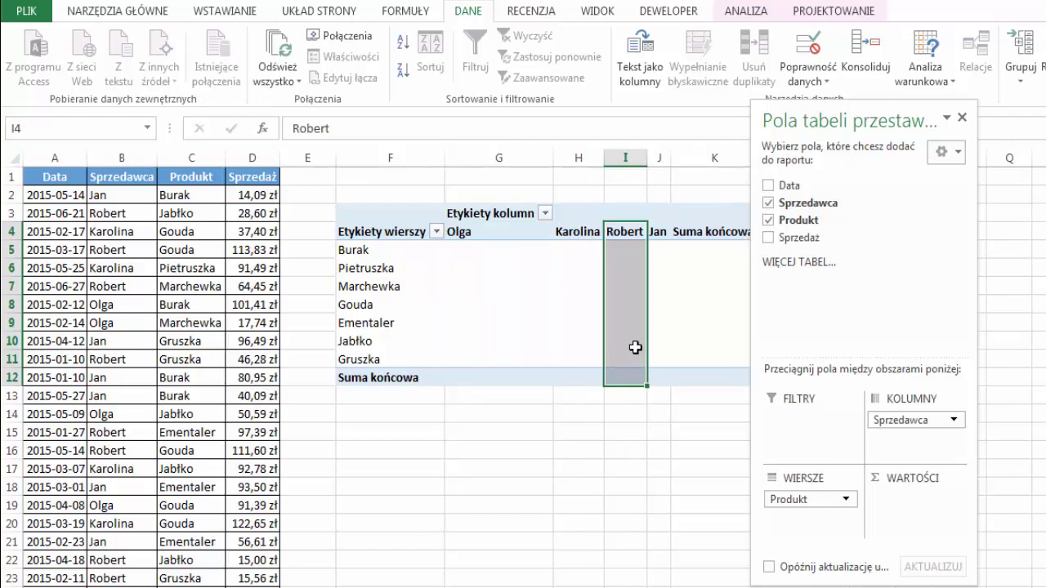
click(626, 286)
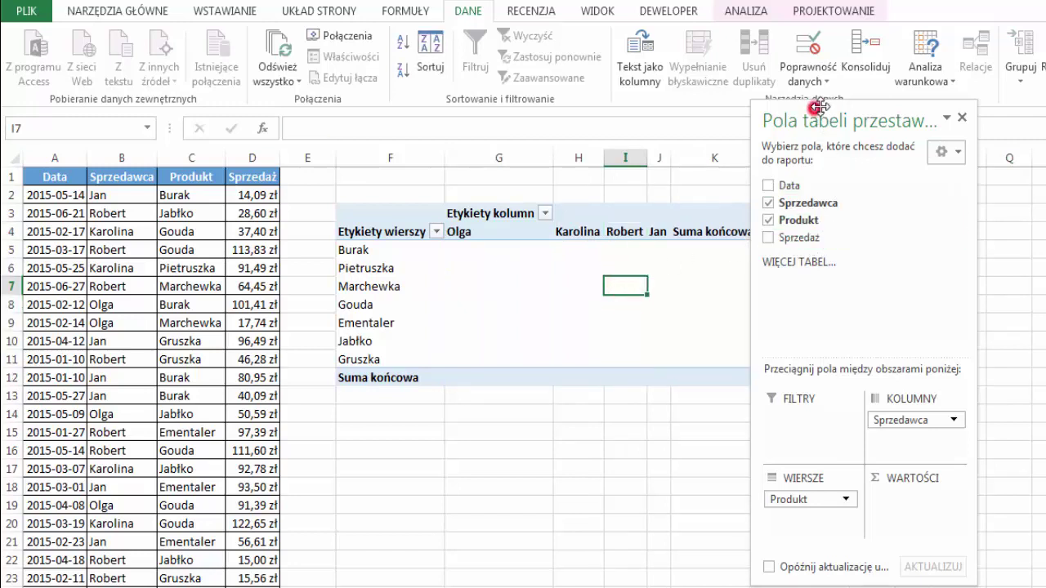
drag(810, 106, 862, 106)
drag(850, 233, 972, 507)
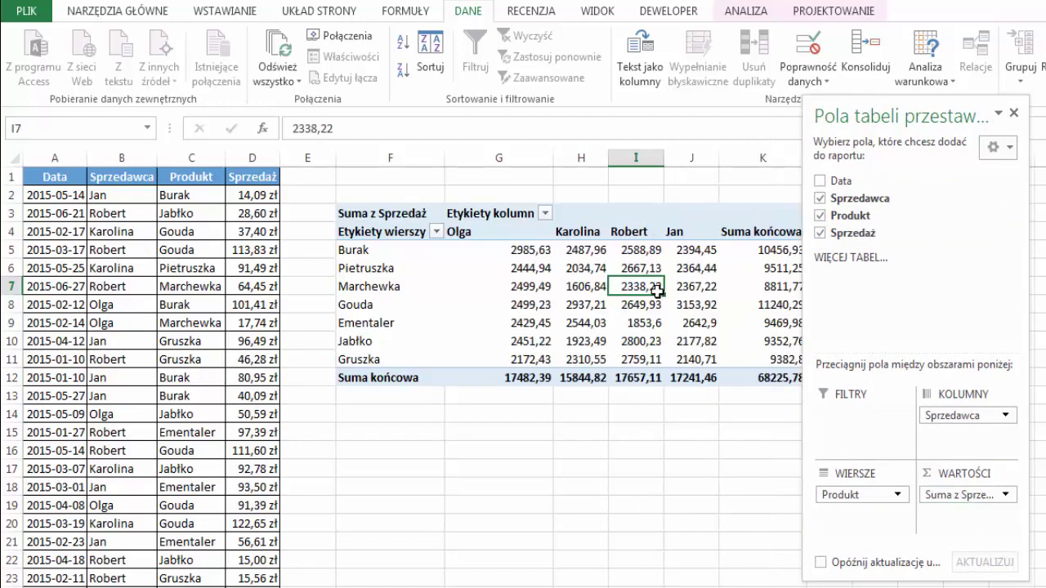
Step: Sort products ascending by Olga's sales and highlight Gruszka's values across the sellers
click(530, 289)
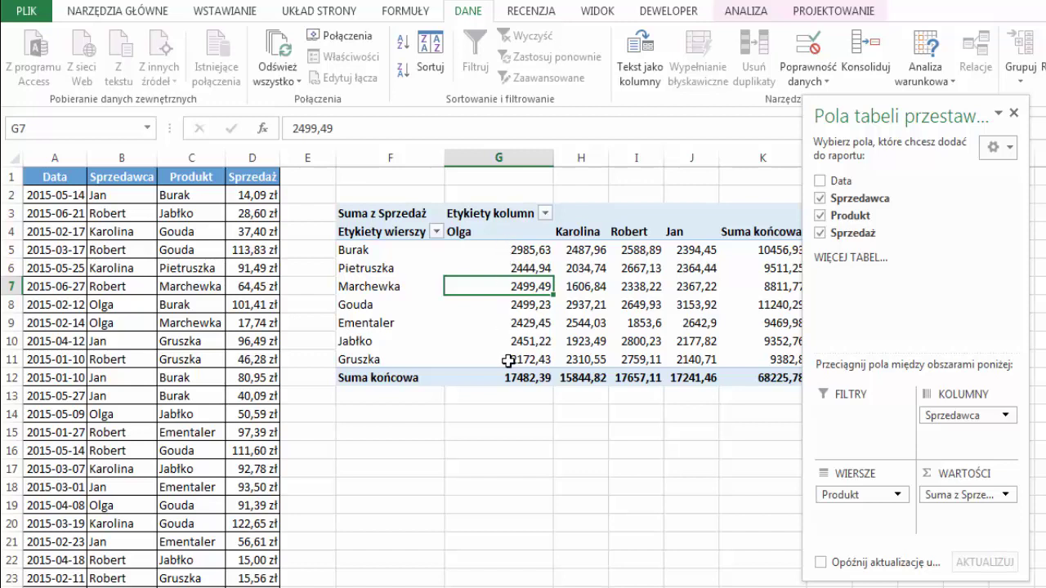
click(402, 49)
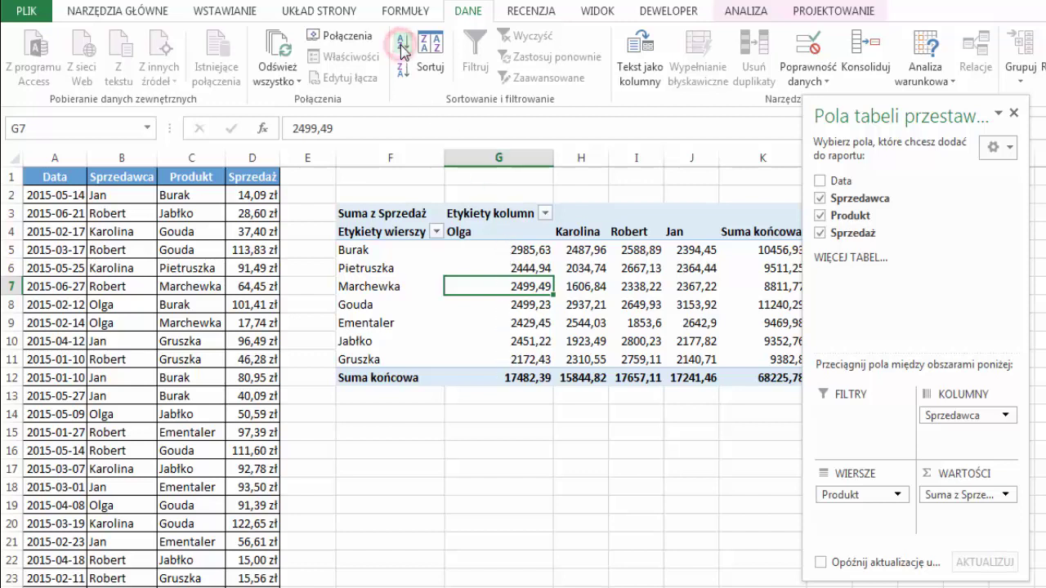
drag(523, 250, 531, 359)
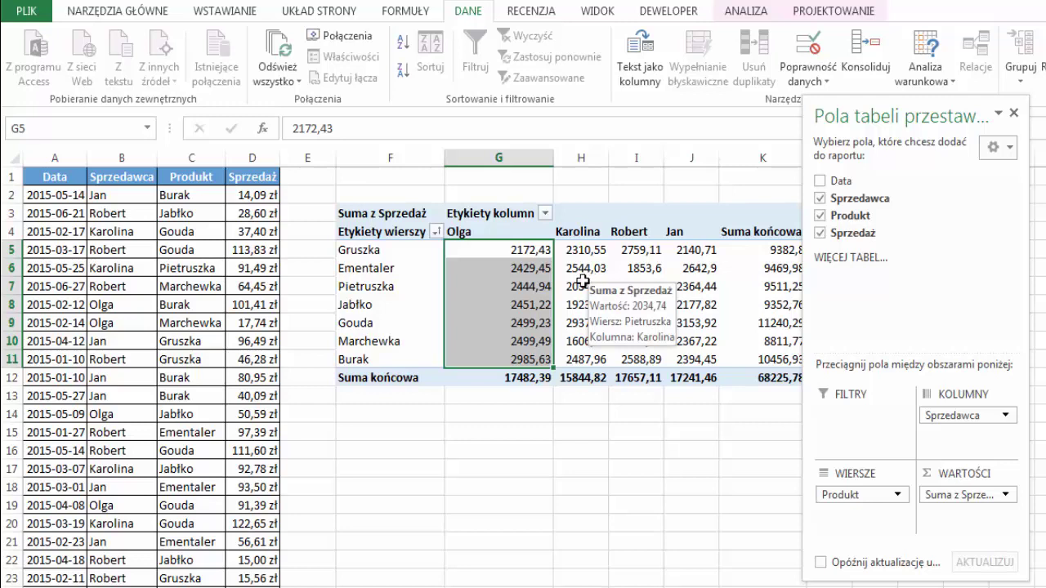
click(511, 250)
drag(389, 250, 485, 250)
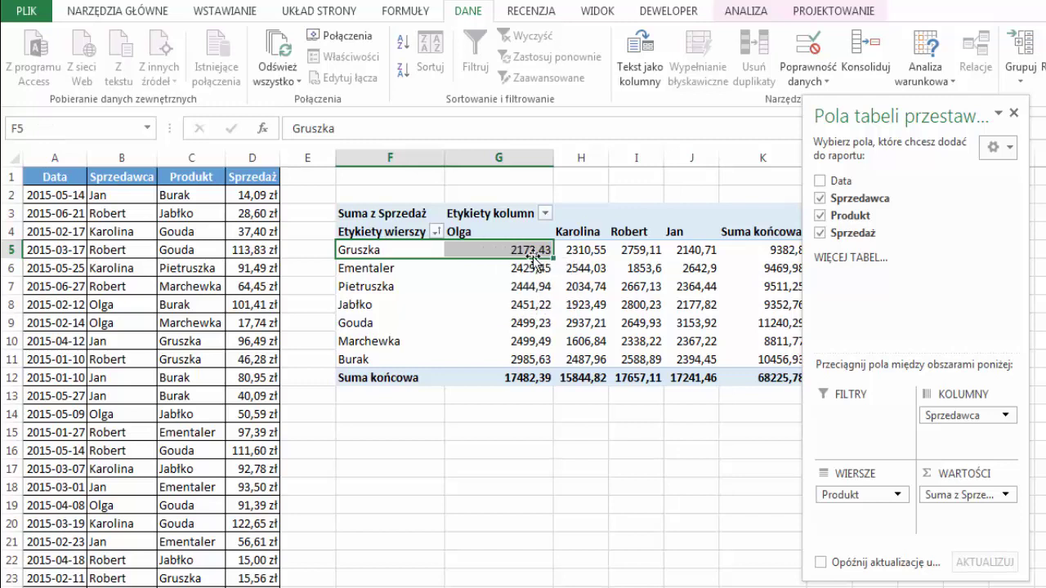
click(576, 251)
click(621, 252)
click(691, 250)
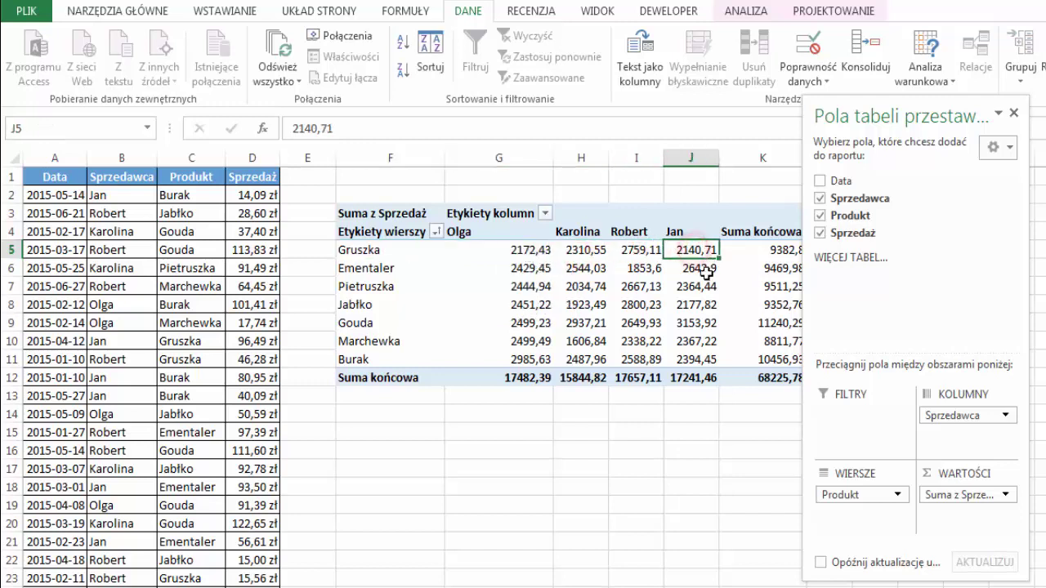
drag(576, 250, 691, 250)
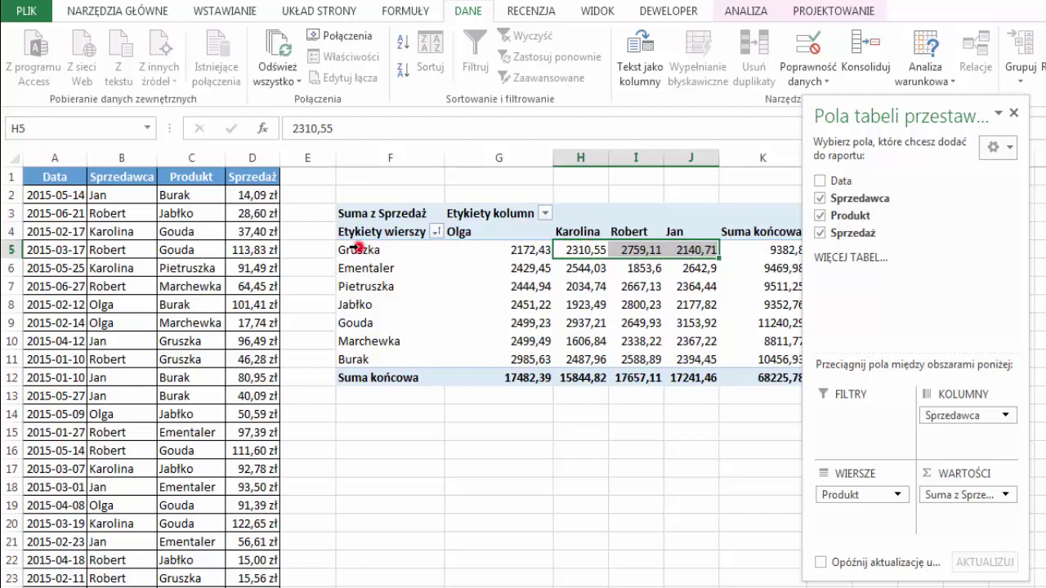
click(354, 247)
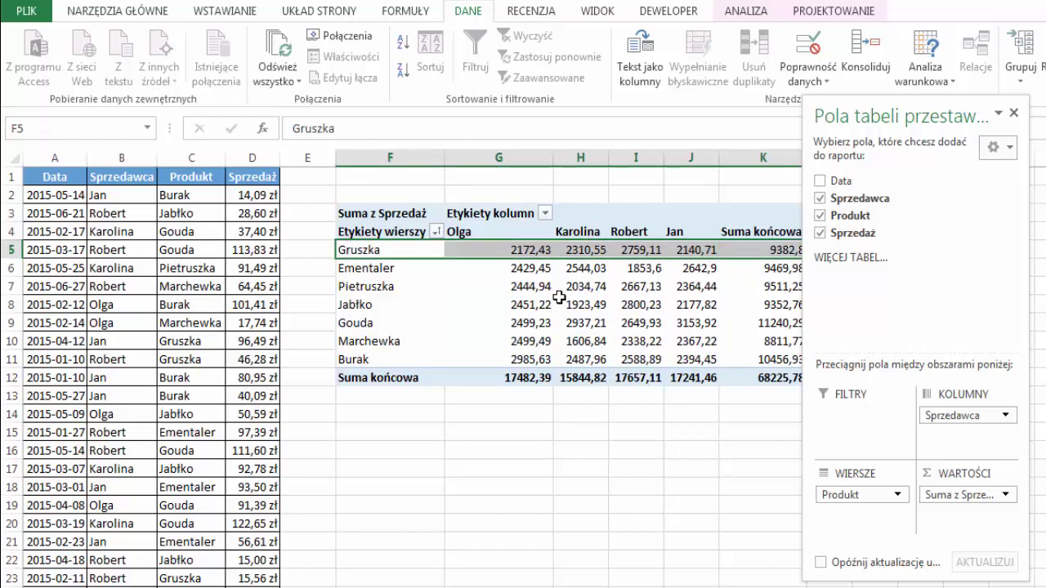
Step: Sort products ascending by Robert's sales, then by grand total, from Marchewka (8811,77) to Gouda (11240,29)
click(644, 288)
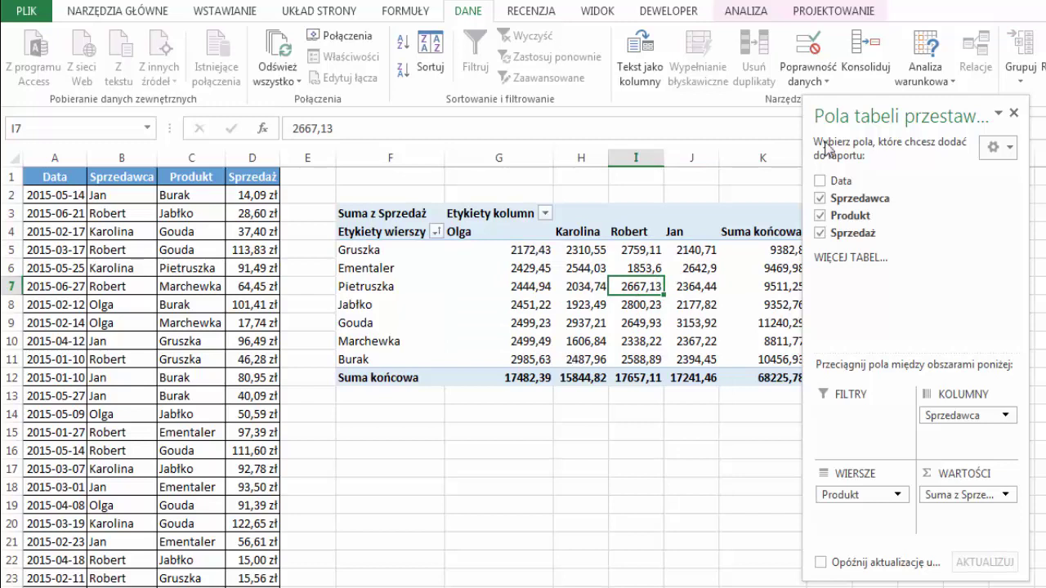
drag(819, 105, 872, 109)
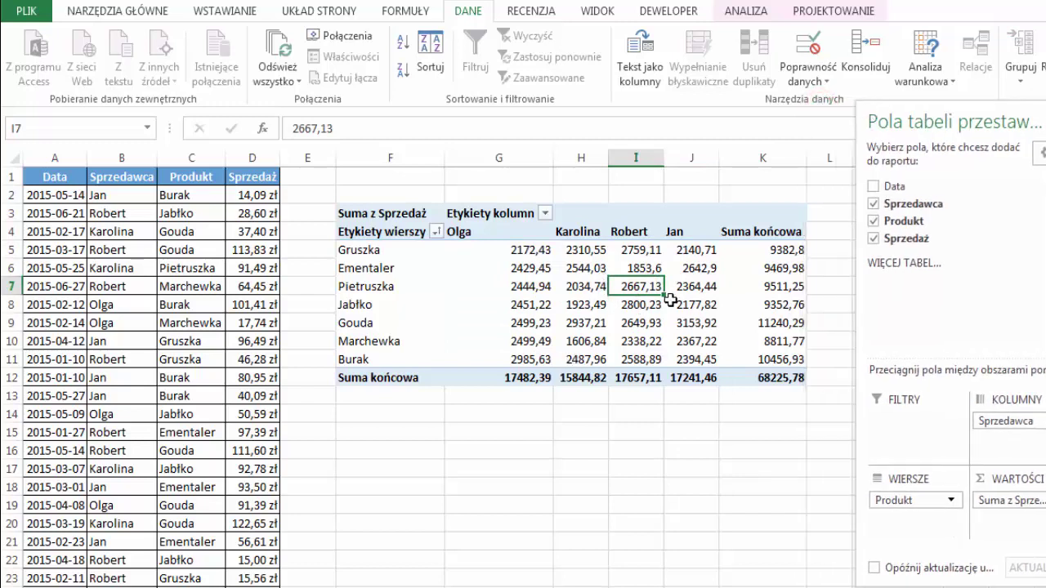
click(403, 42)
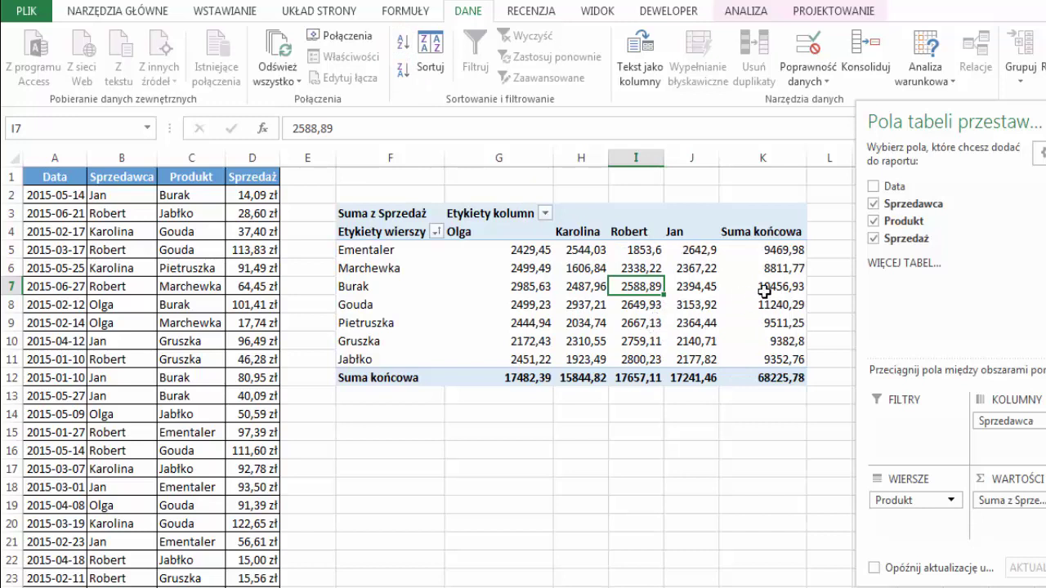
click(777, 287)
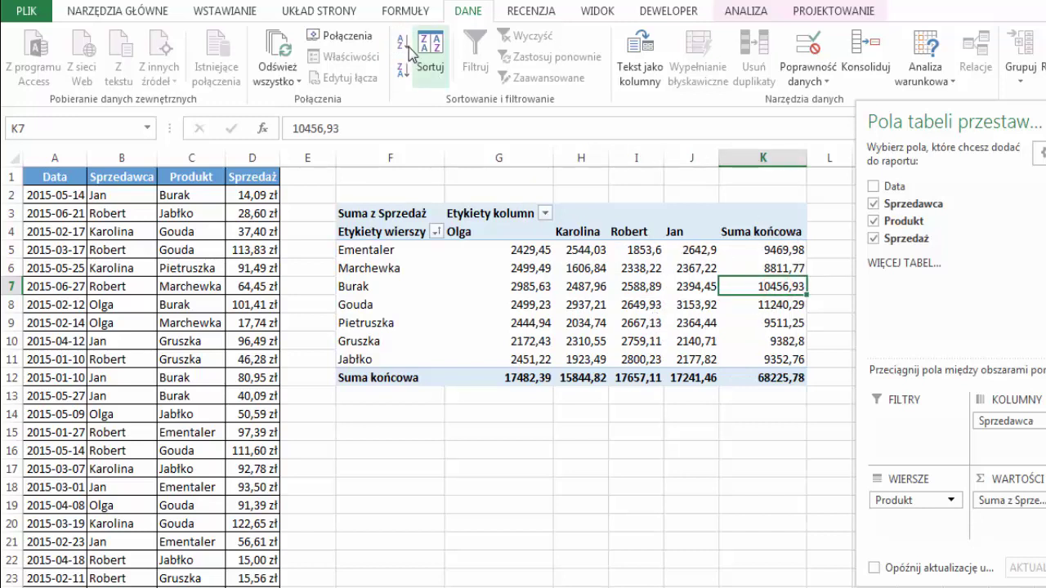
click(403, 42)
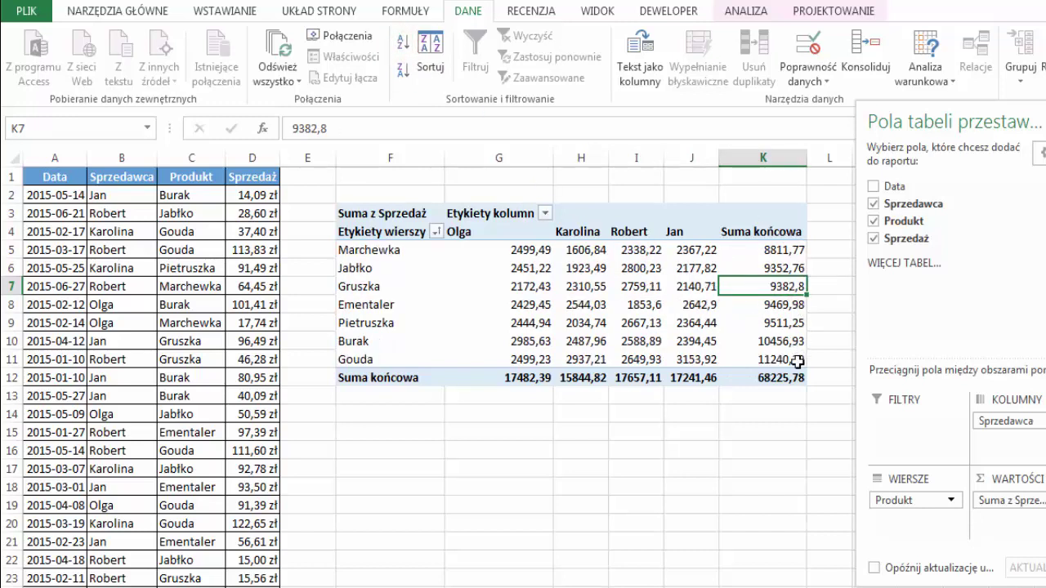
click(586, 285)
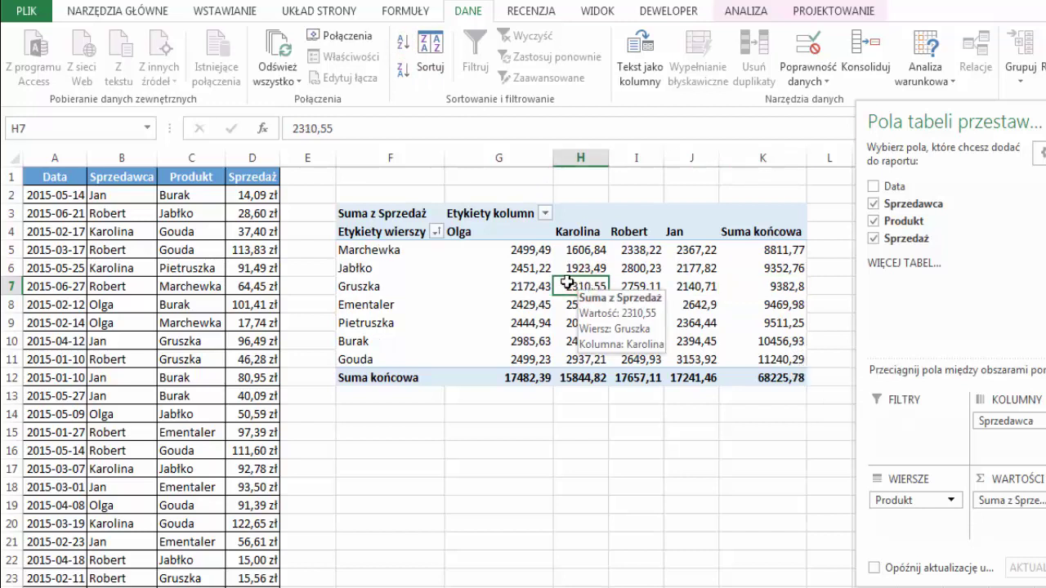
drag(372, 288, 789, 286)
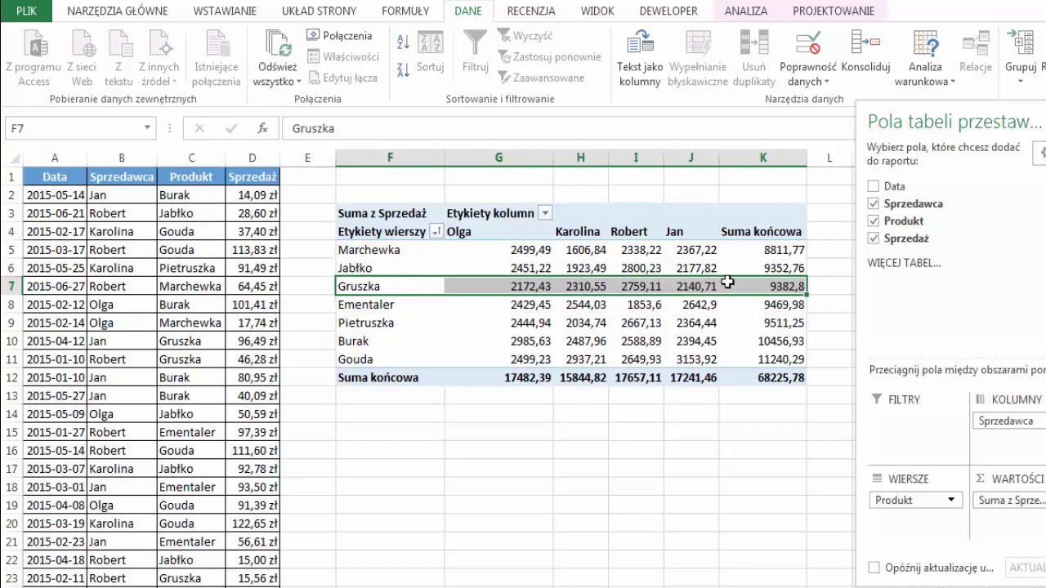
click(527, 287)
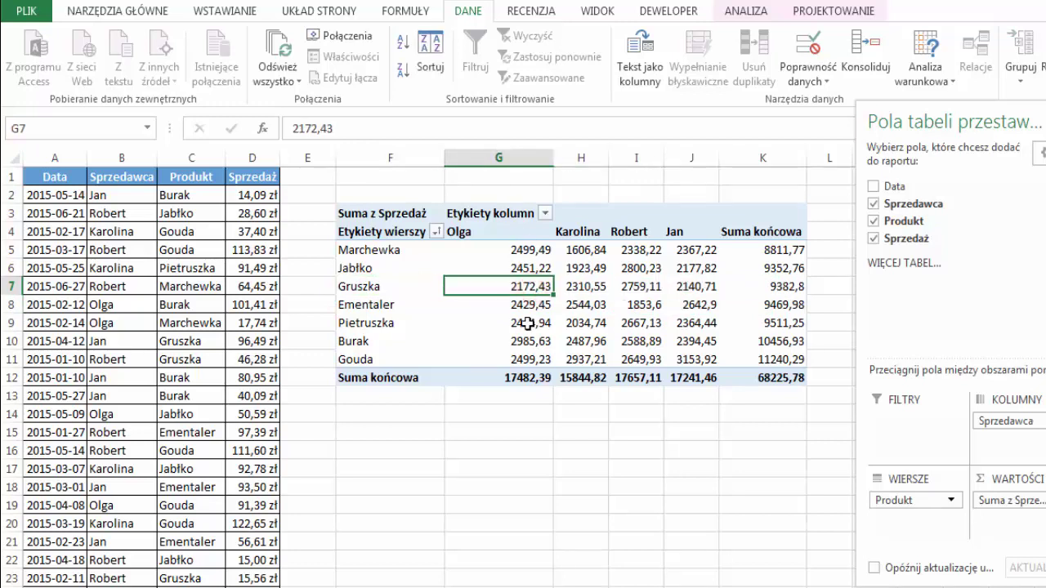
Step: Sort seller columns left to right by Gruszka's sales, largest first: Robert, Karolina, Olga, Jan
right_click(507, 286)
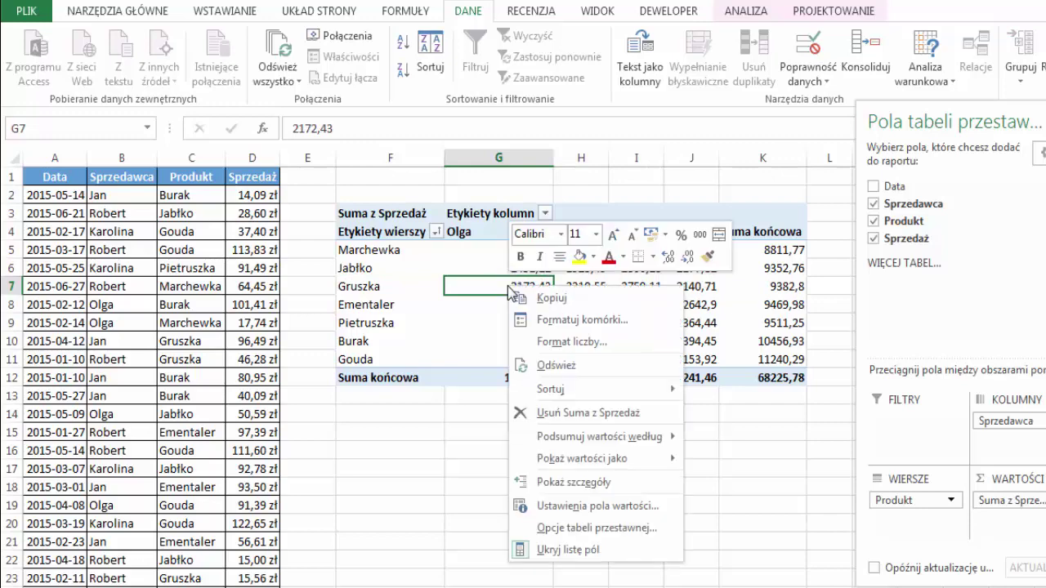
mouse_move(572, 389)
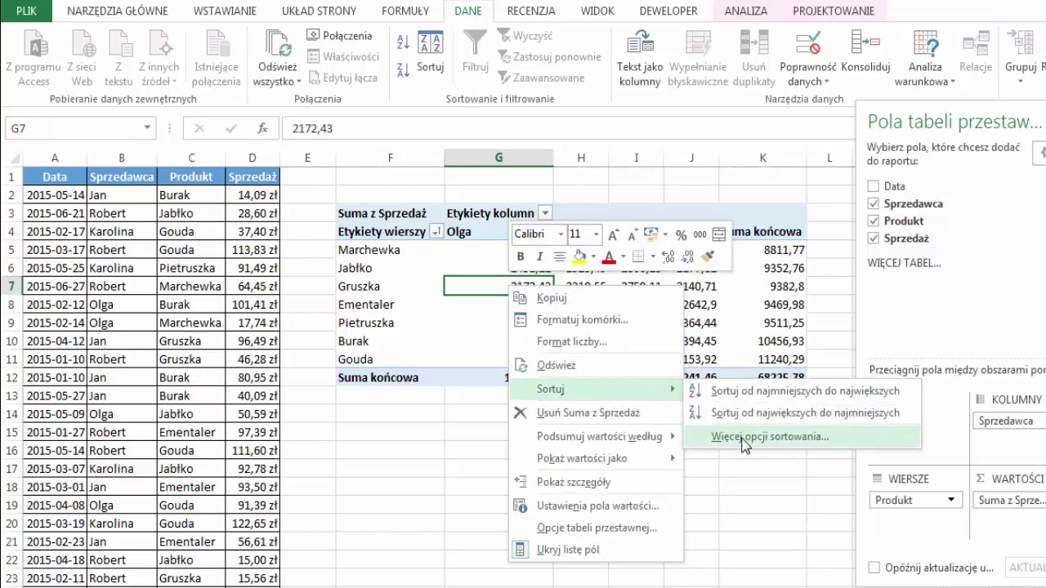
click(776, 438)
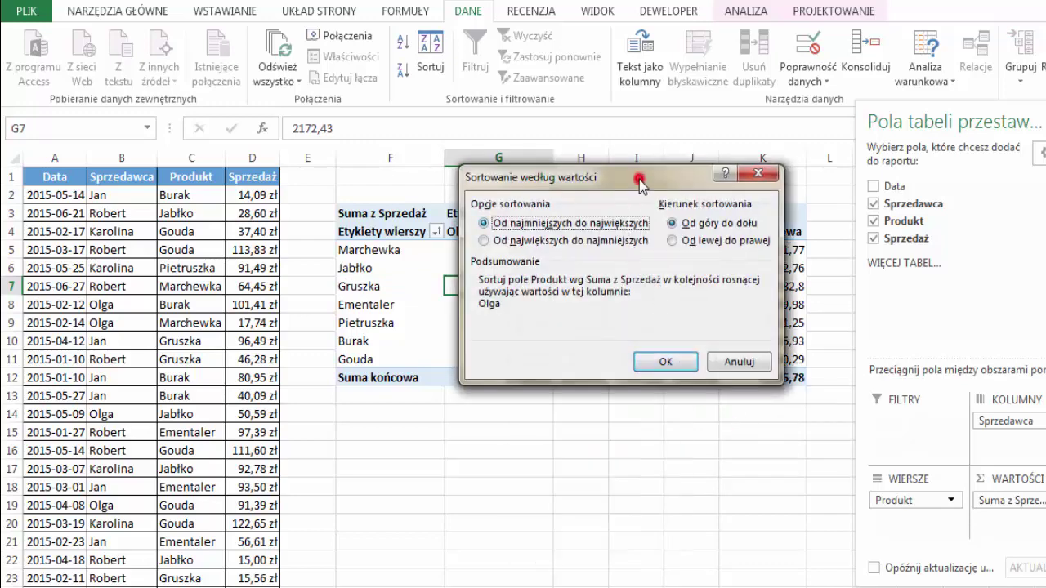
mouse_move(640, 179)
mouse_down()
mouse_move(211, 199)
mouse_move(252, 207)
mouse_up()
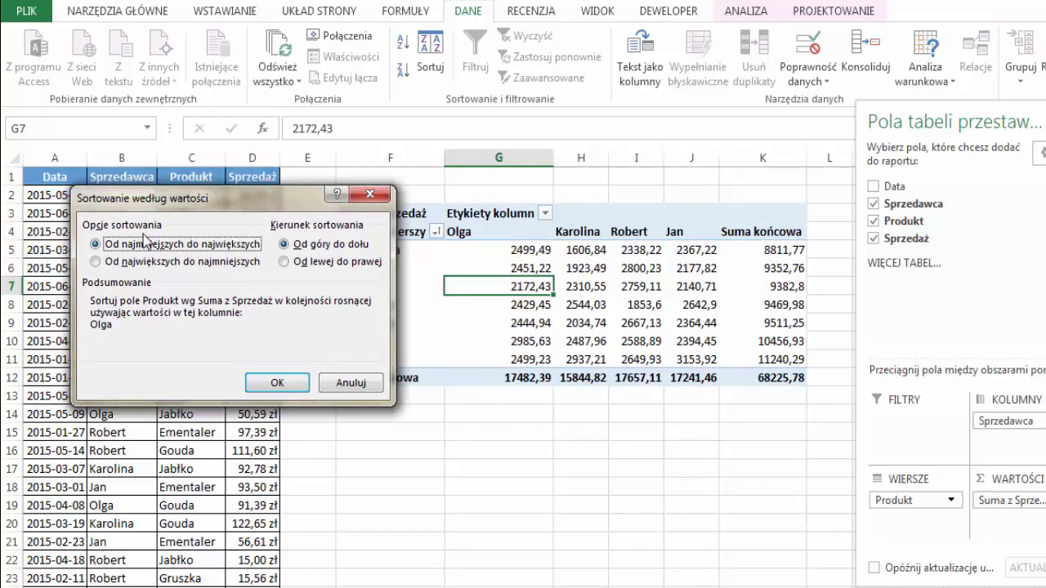
click(148, 262)
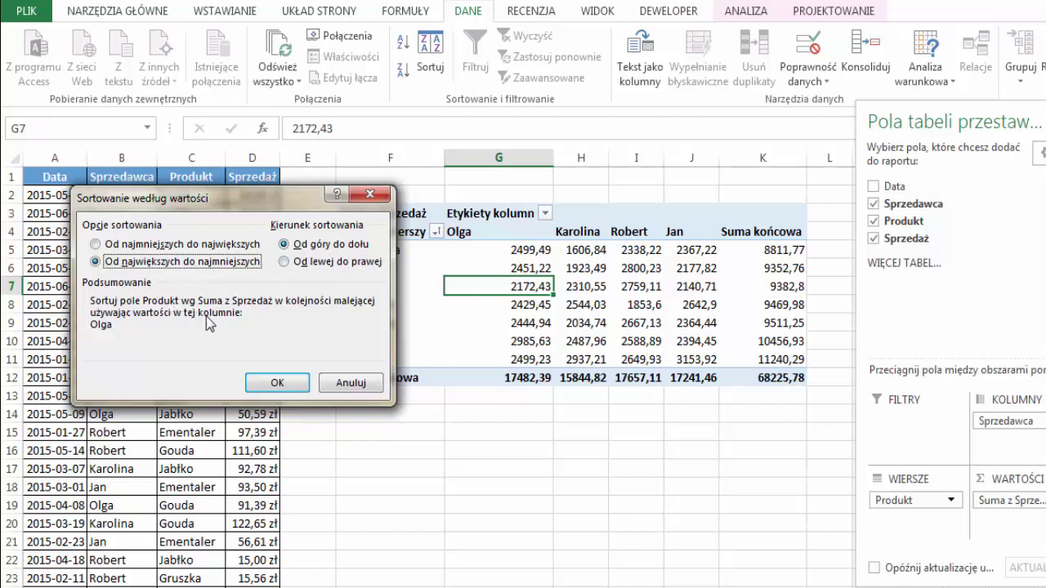
click(327, 262)
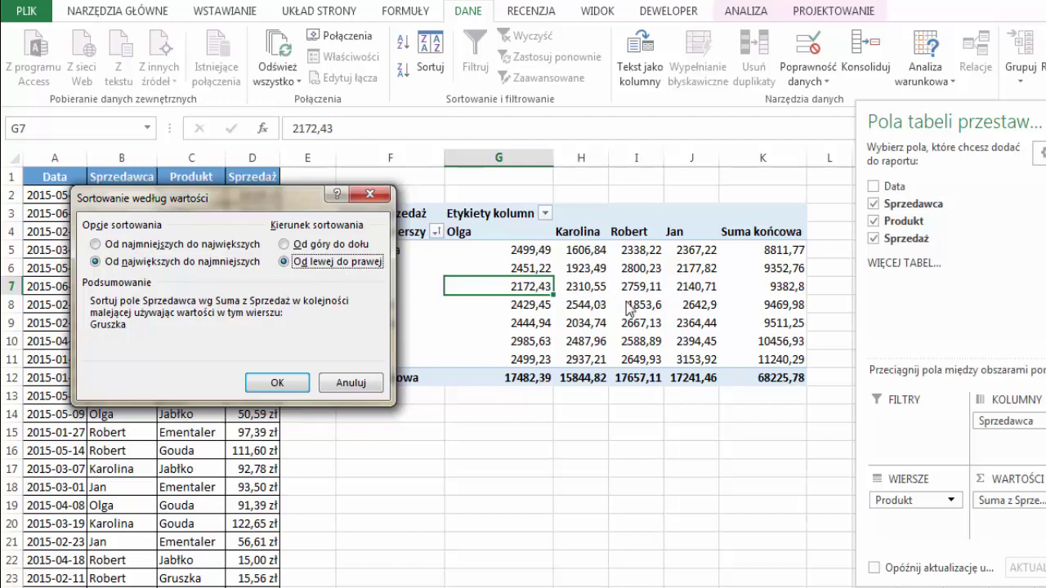
click(282, 385)
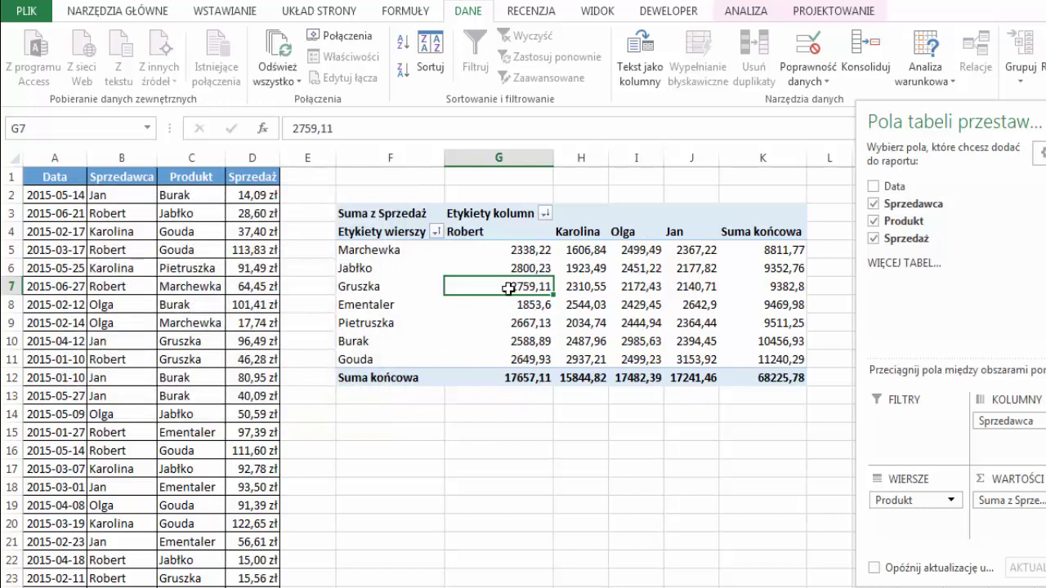
drag(508, 287, 708, 288)
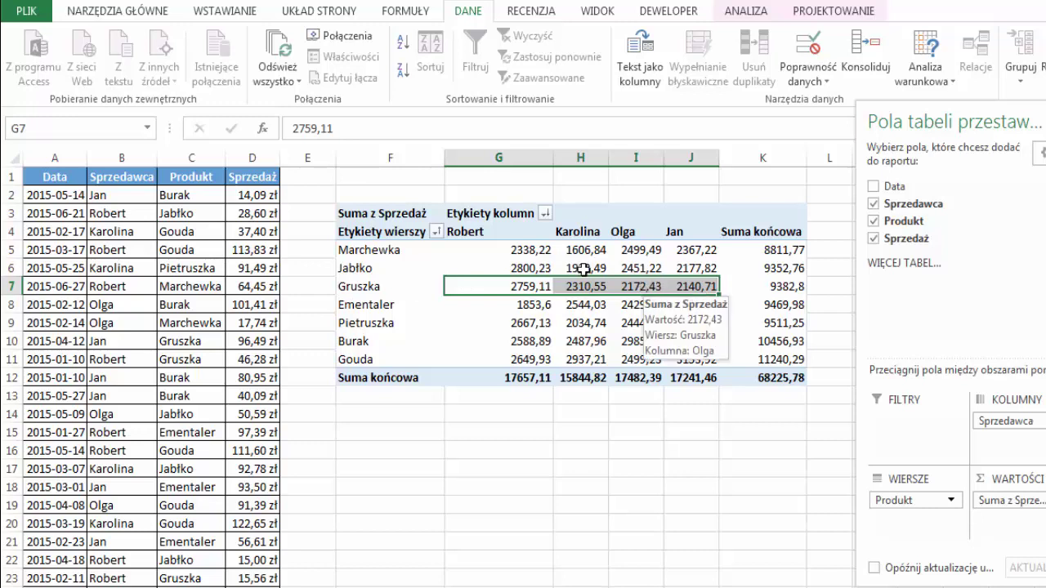
click(524, 269)
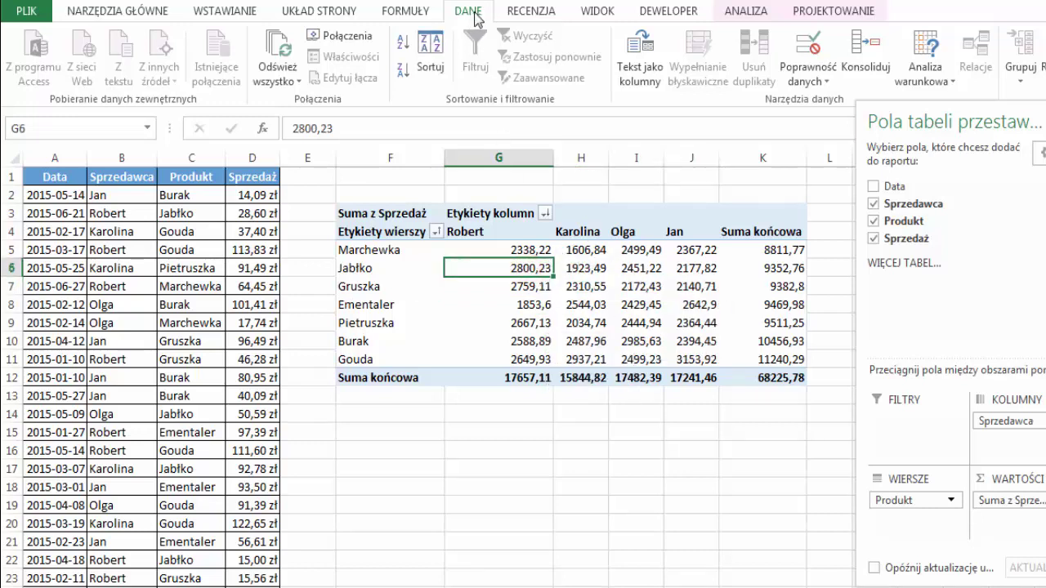
click(439, 53)
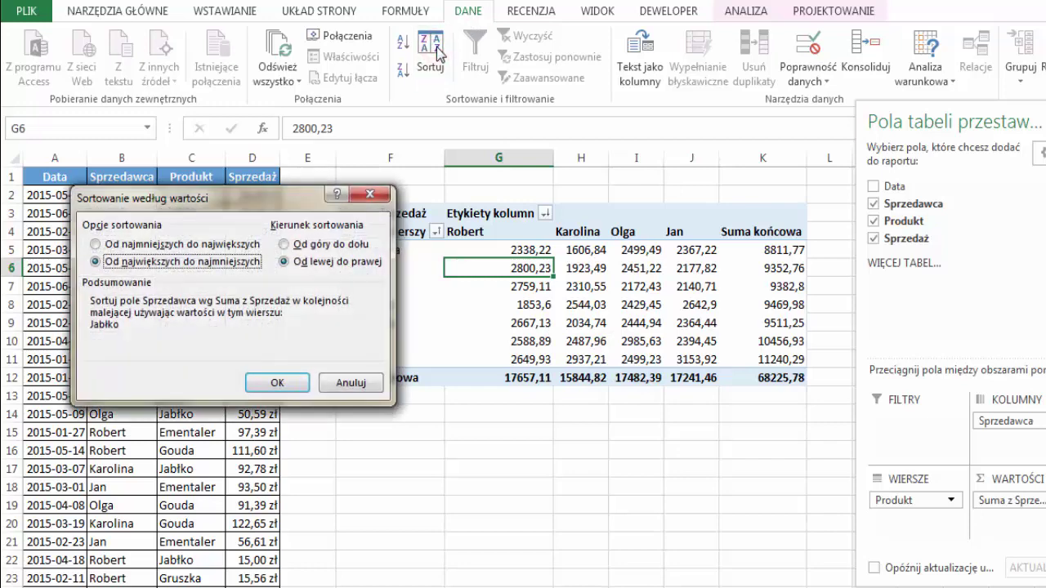
click(387, 196)
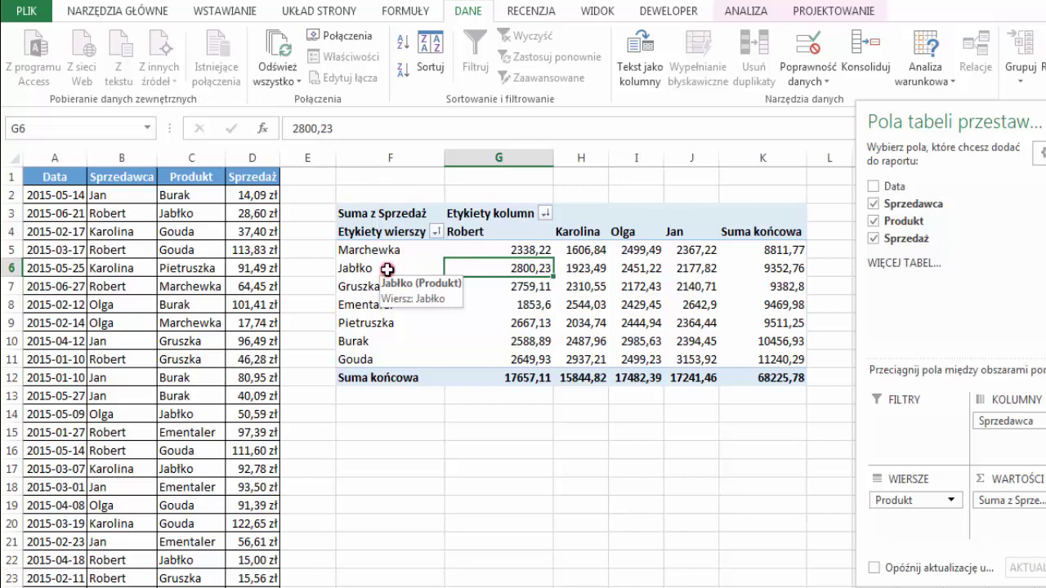
click(387, 270)
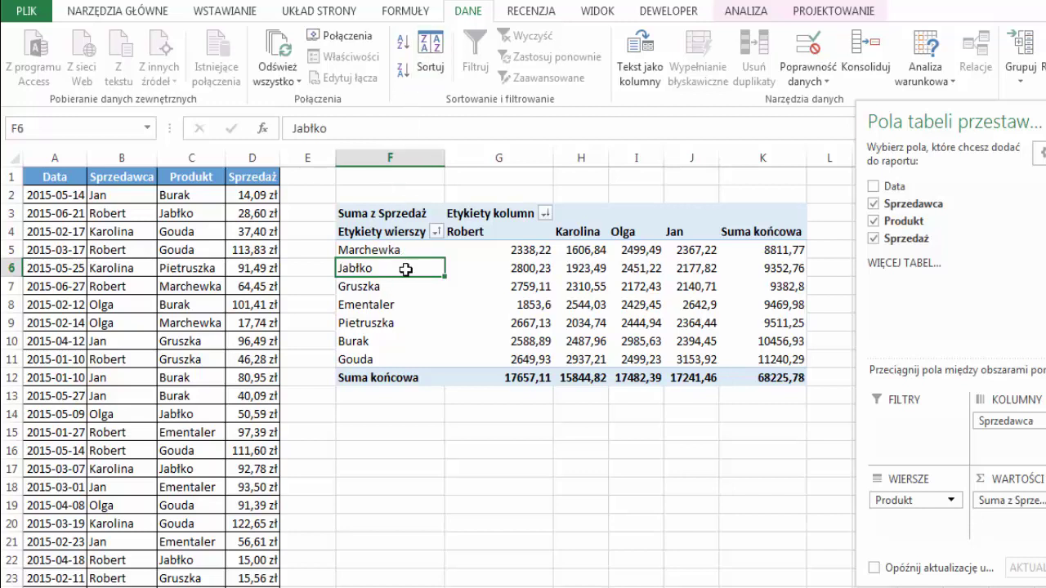
Step: Sort product rows descending by Suma z Sprzedaż, from Gouda (11240,29) down to Marchewka (8811,77)
right_click(406, 274)
mouse_move(491, 351)
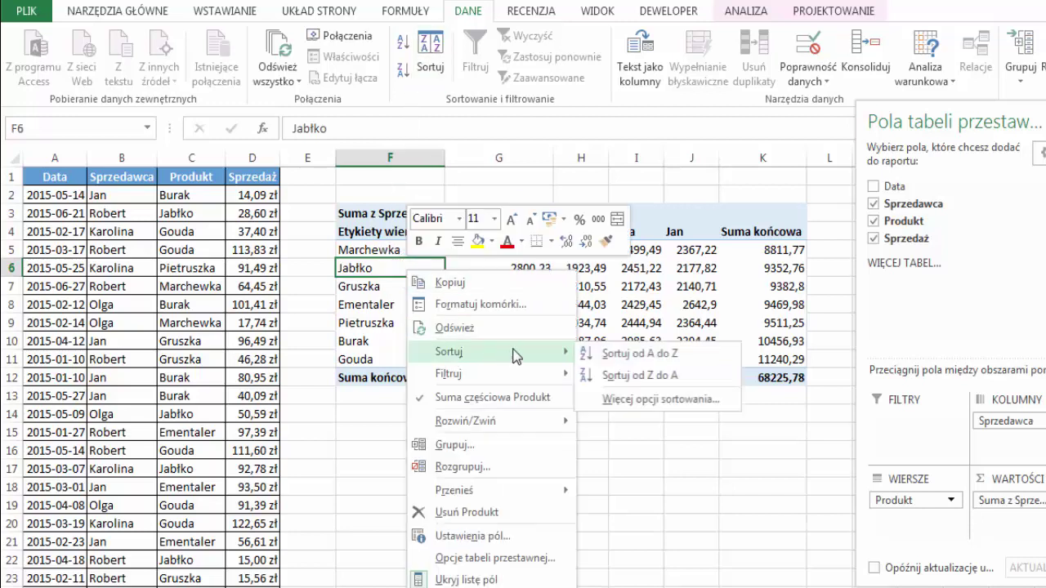
click(633, 406)
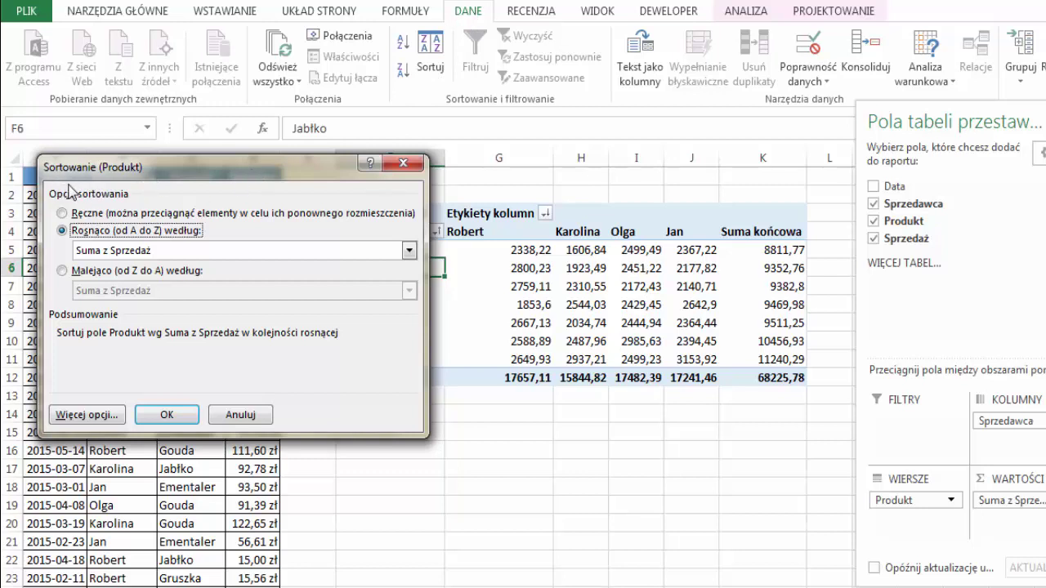
click(193, 253)
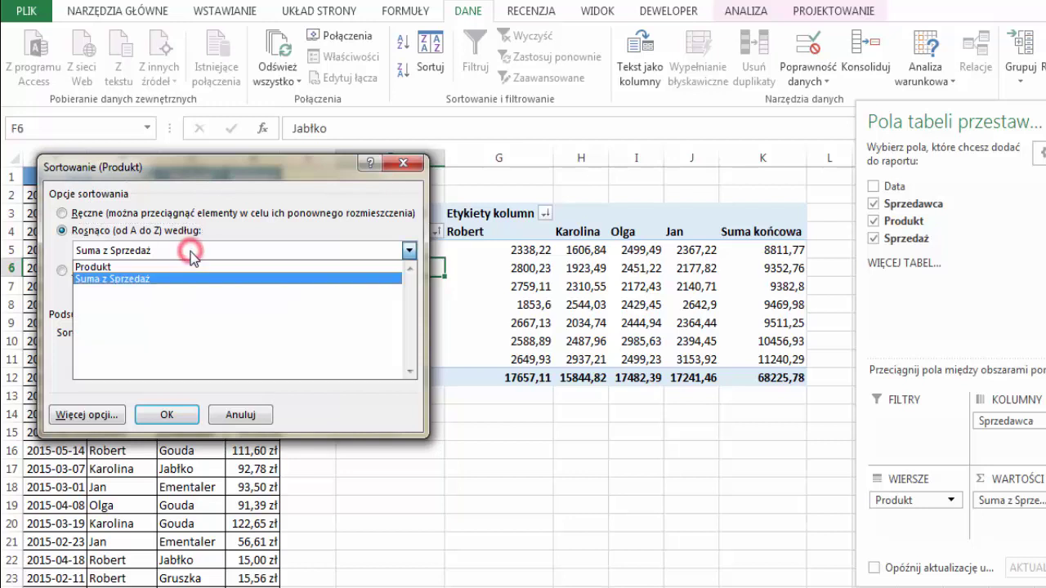
click(132, 269)
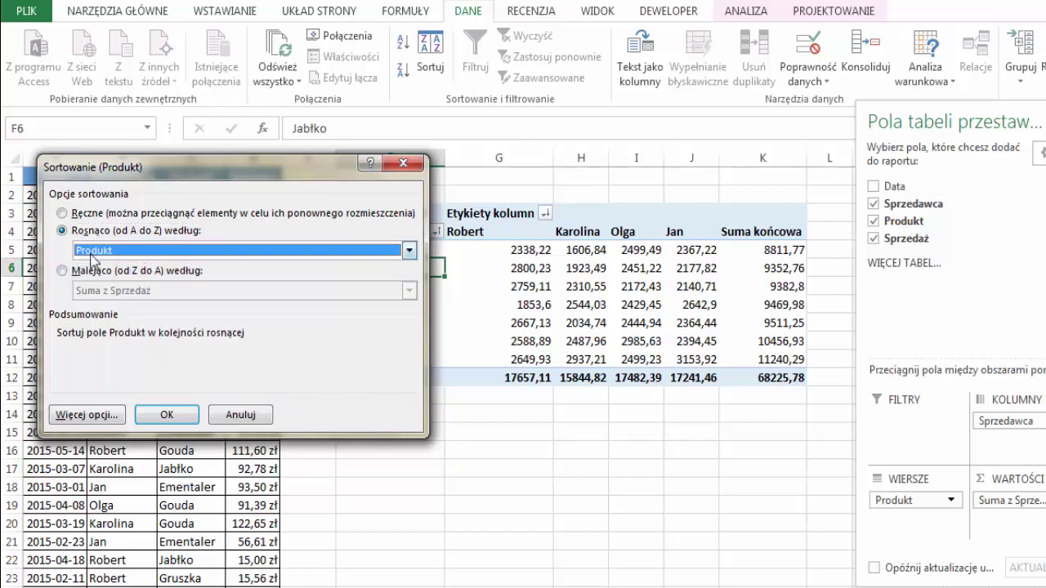
click(164, 247)
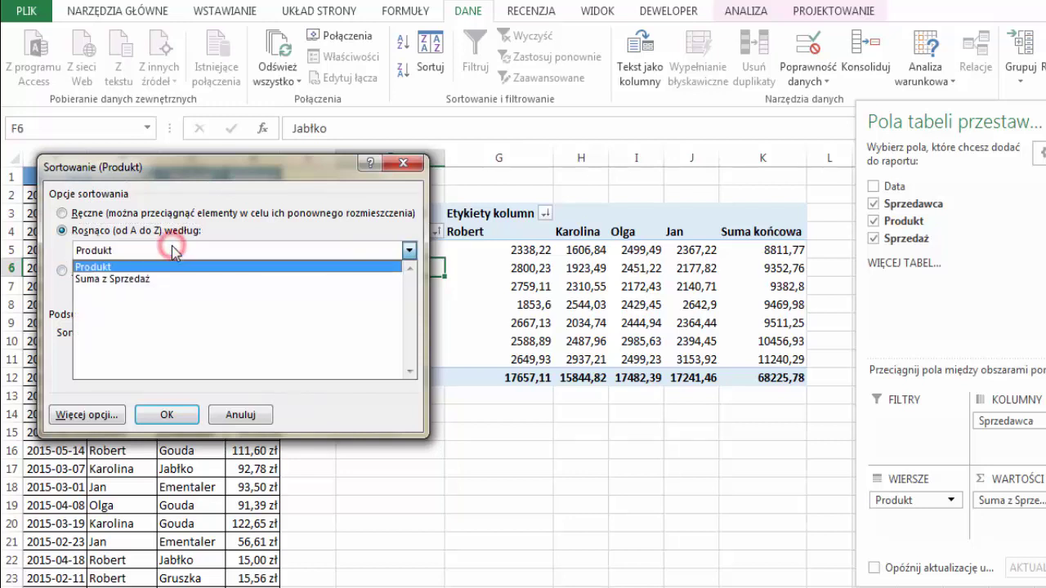
click(132, 281)
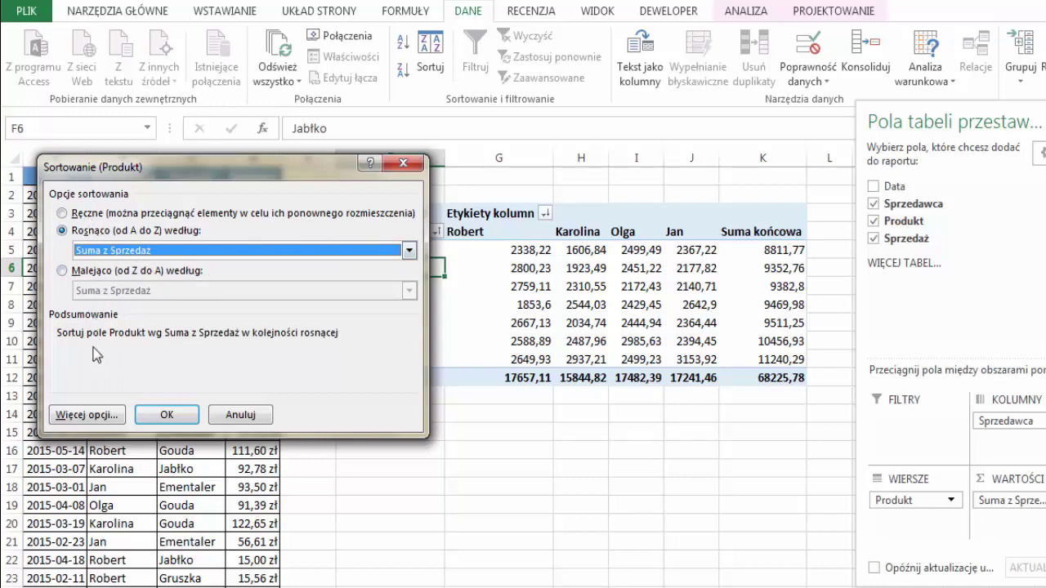
click(78, 416)
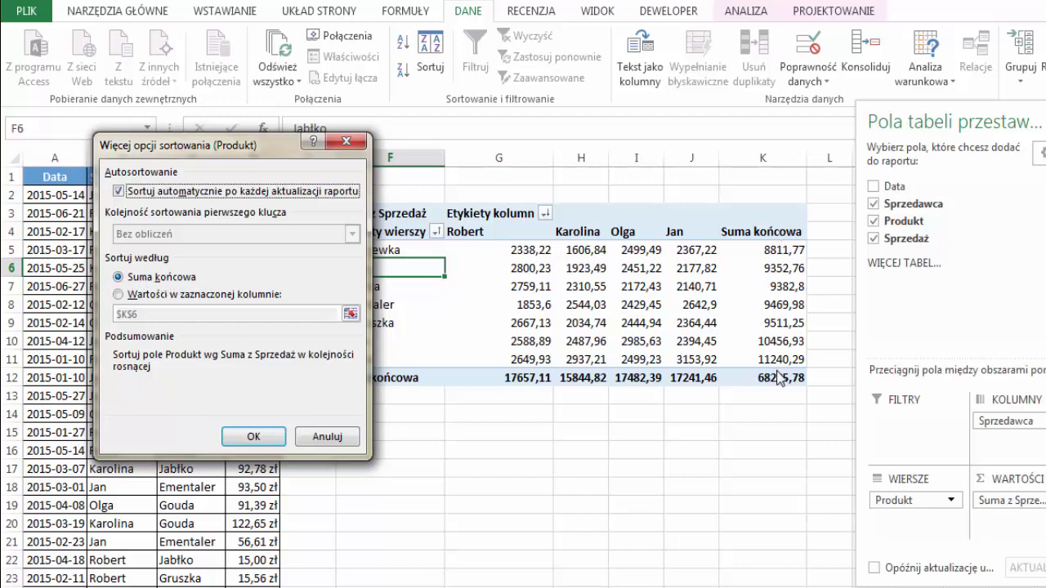
click(254, 437)
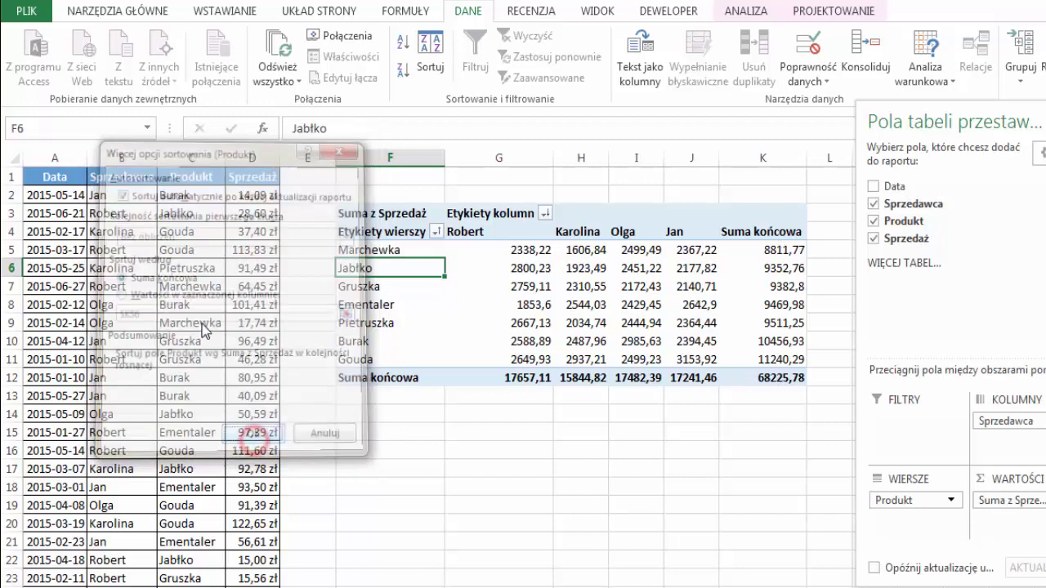
click(61, 272)
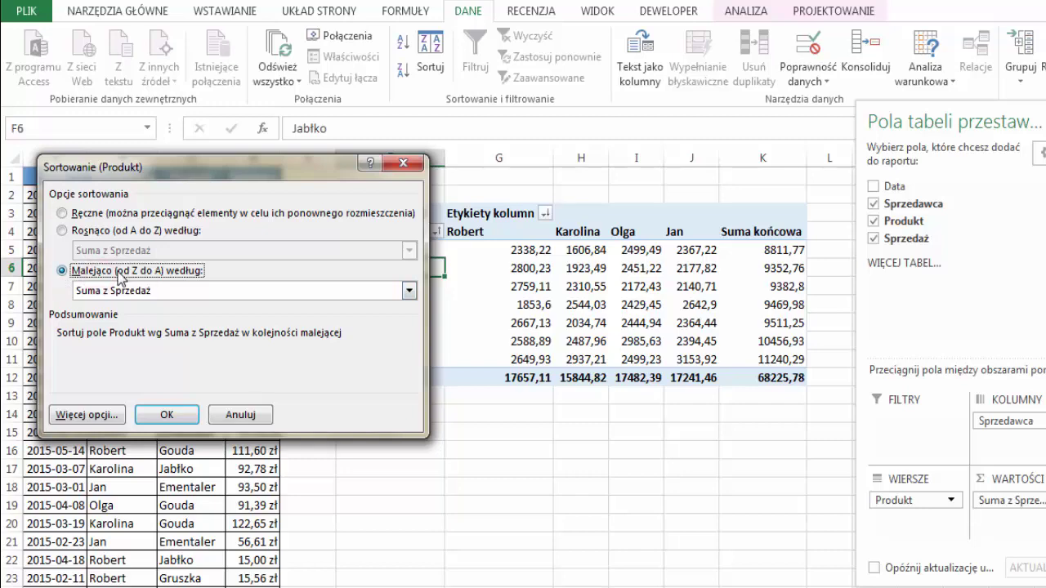
click(104, 415)
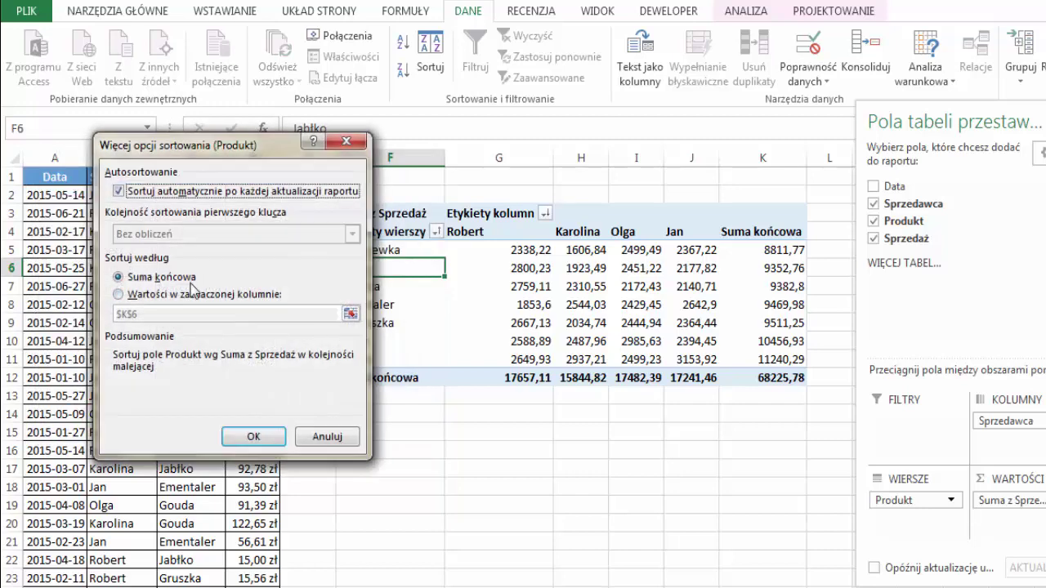
click(254, 436)
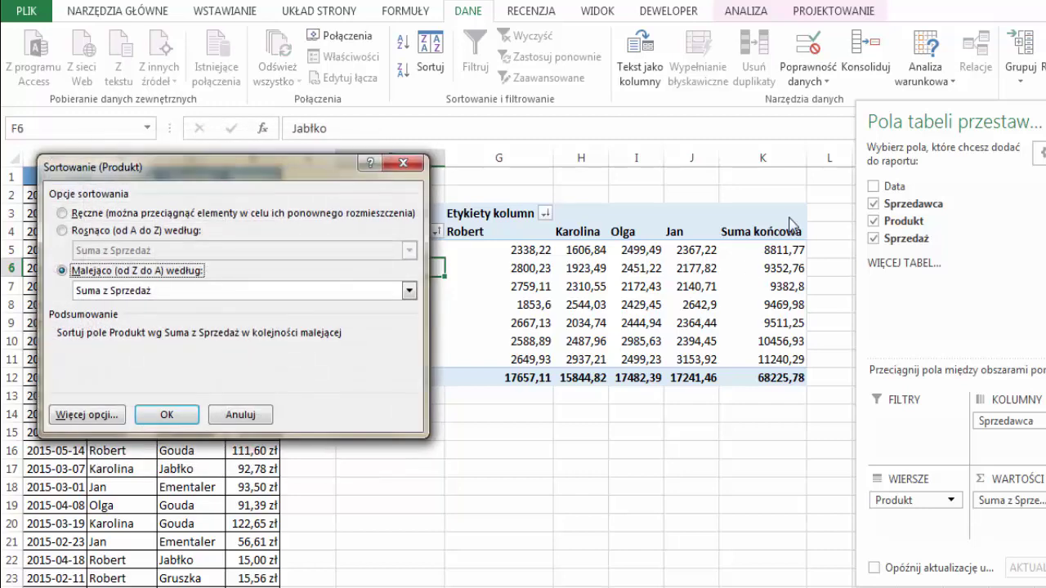
click(167, 415)
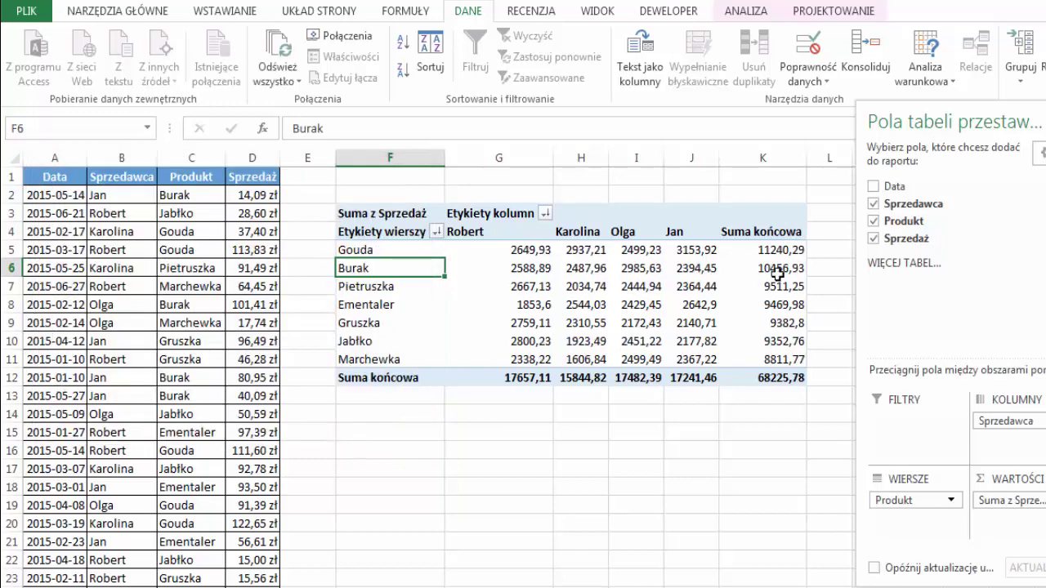
Step: Sort products descending by the values in Robert's column, from Jabłko (2800,23) down to Ementaler (1853,6)
click(430, 58)
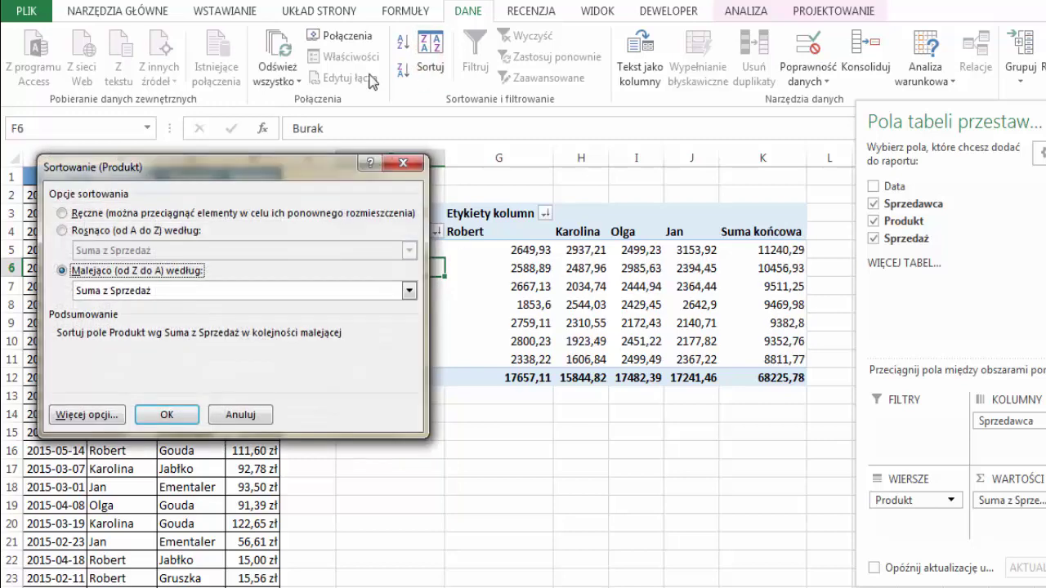
click(86, 415)
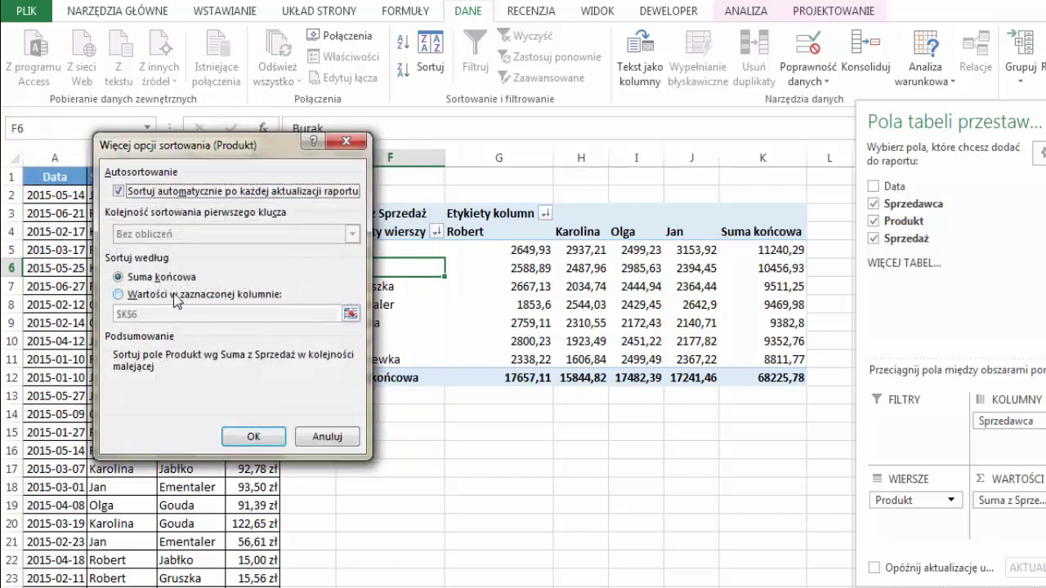
click(121, 296)
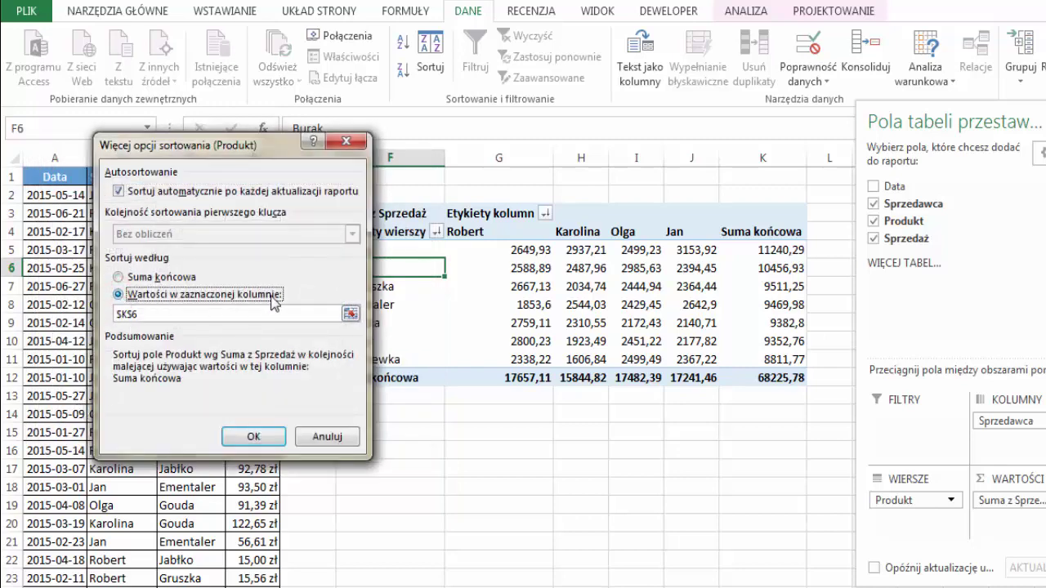
click(173, 314)
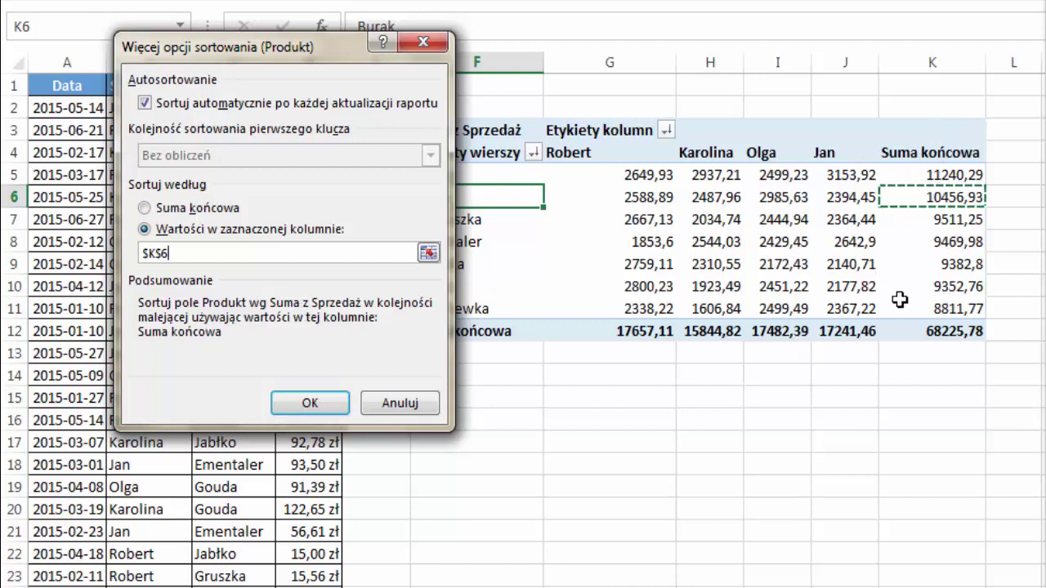
click(781, 197)
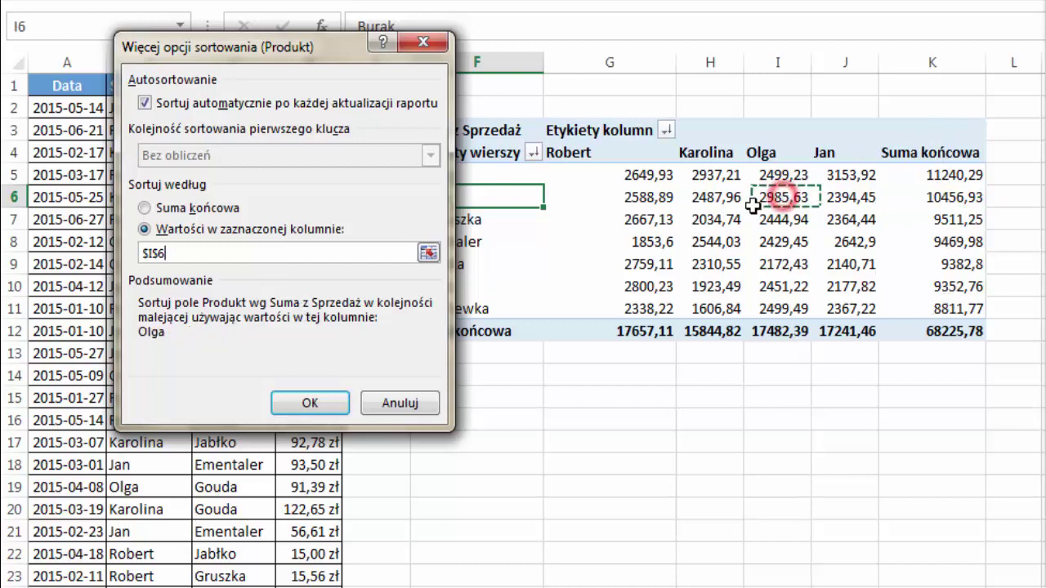
click(701, 242)
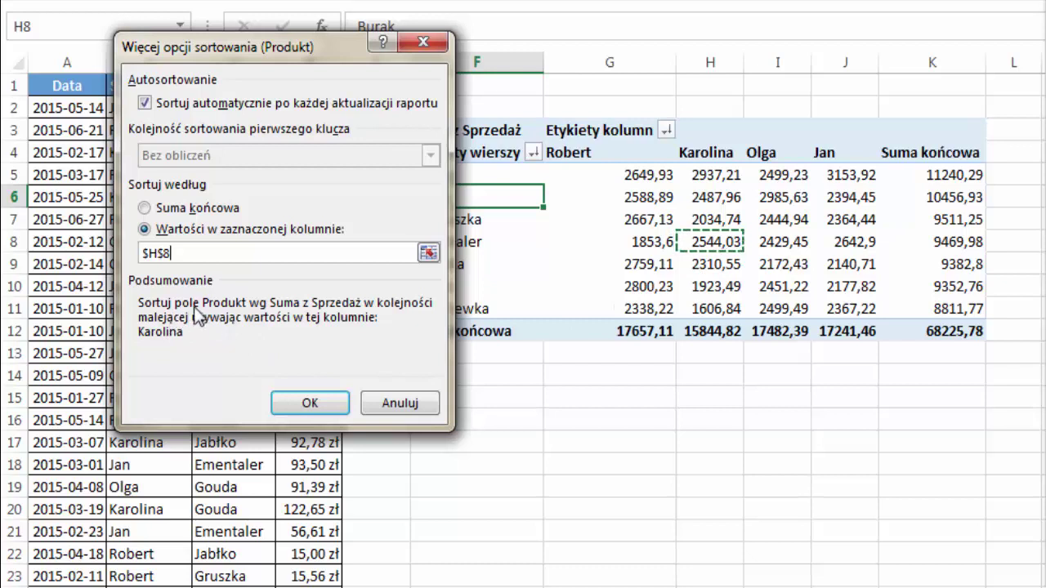
click(946, 336)
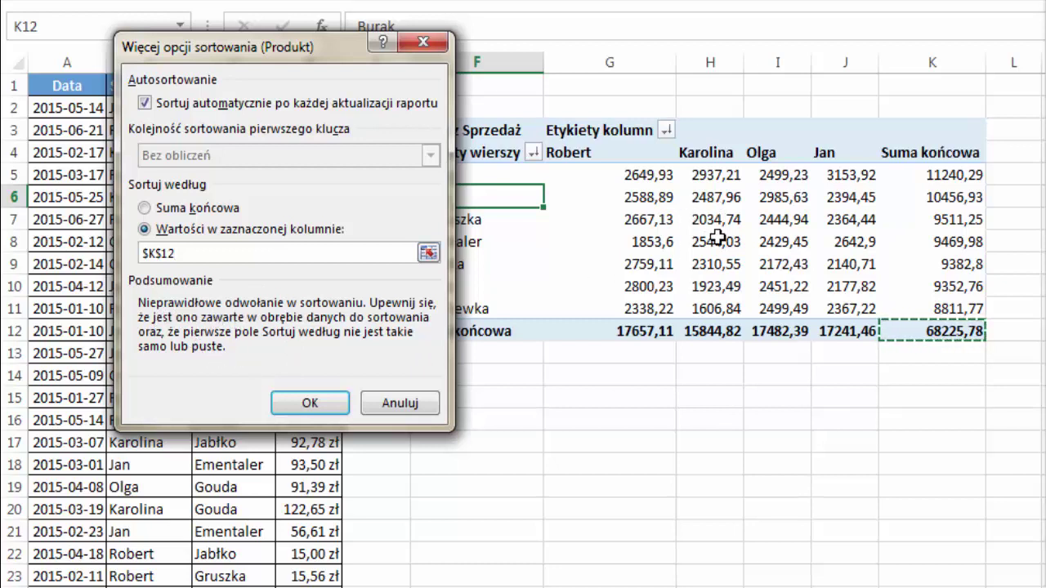
click(654, 219)
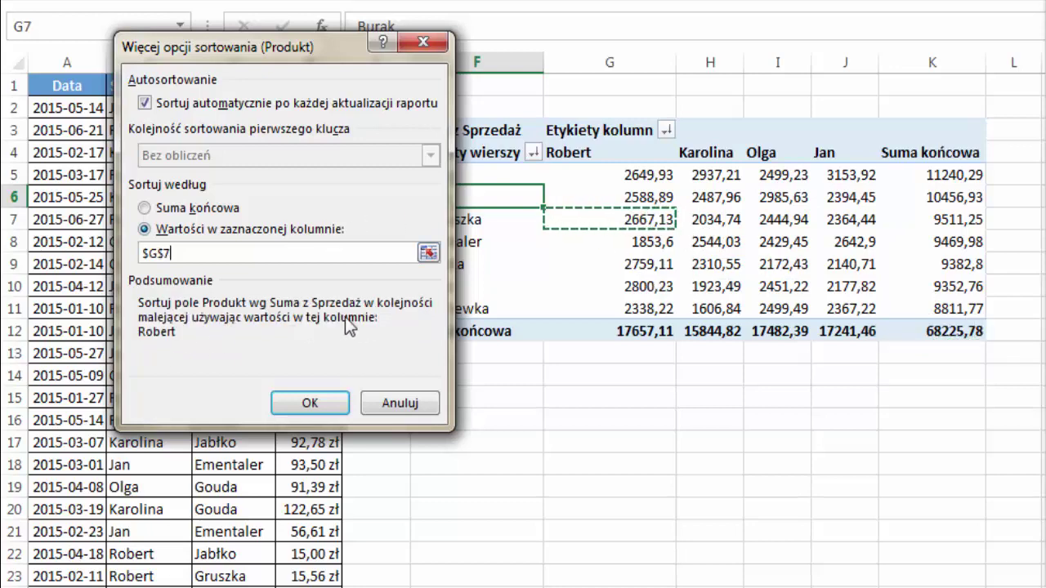
click(309, 403)
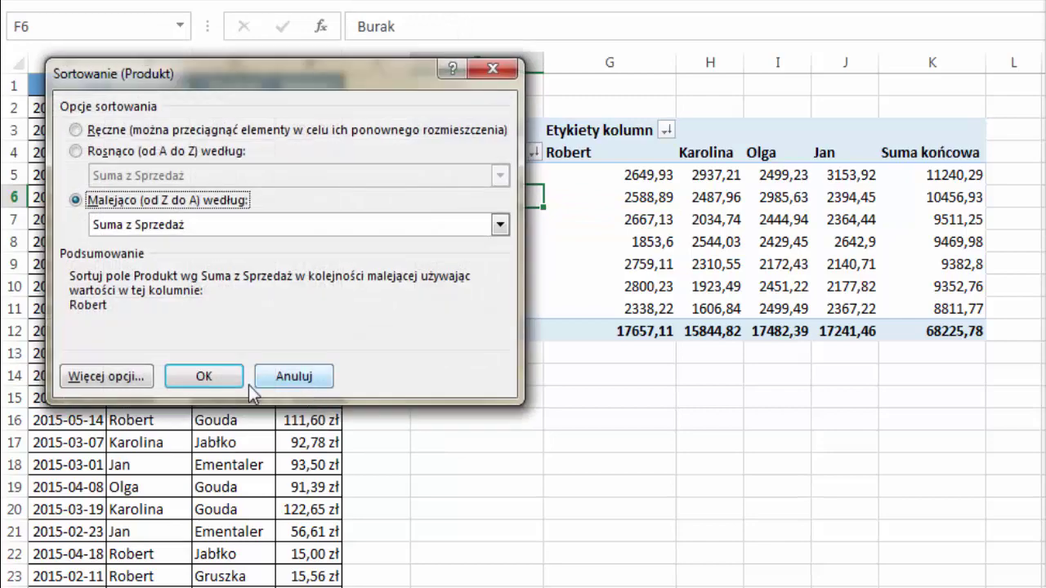
click(206, 374)
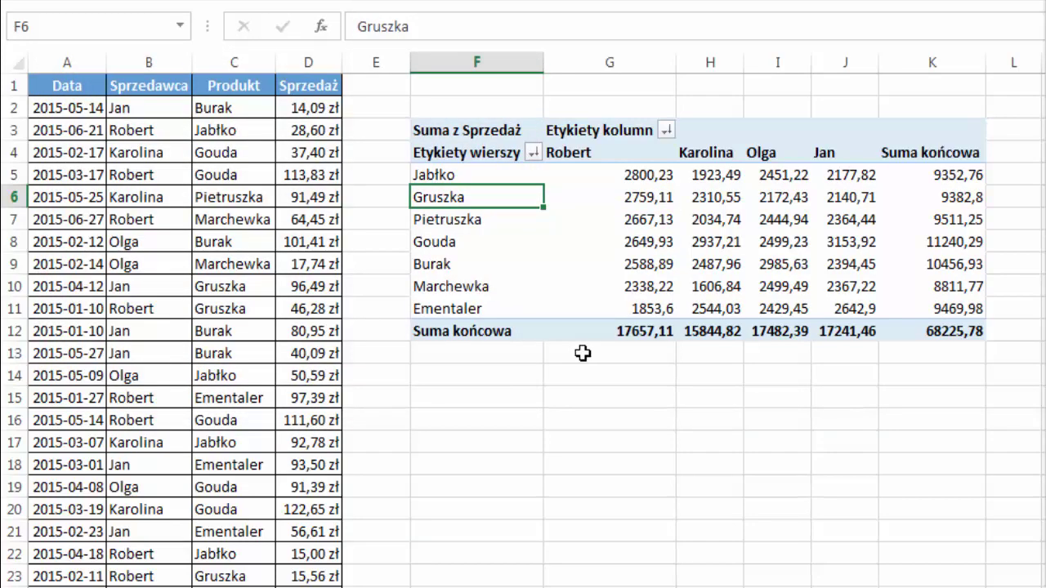
click(642, 152)
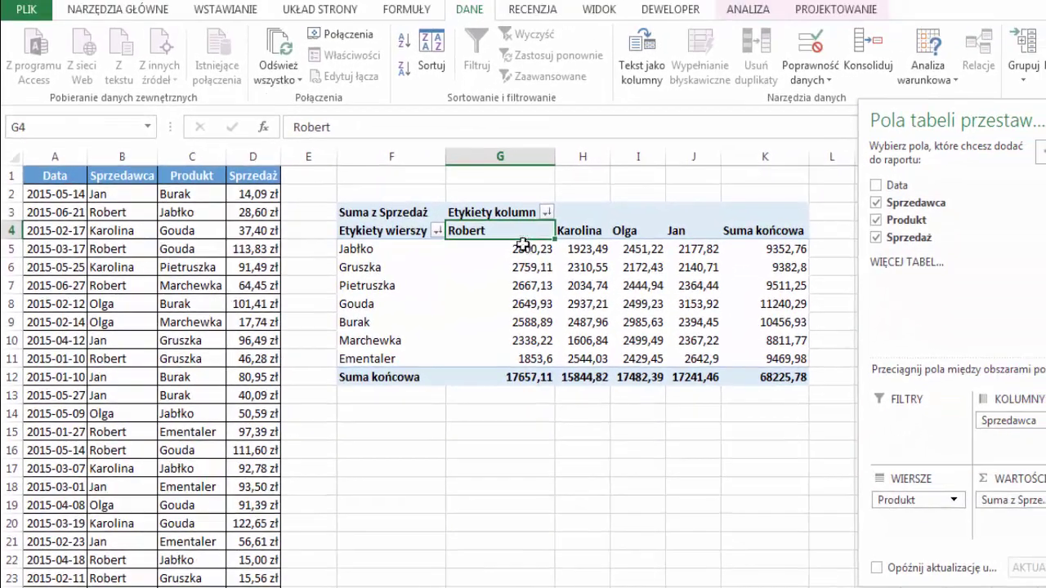
click(430, 57)
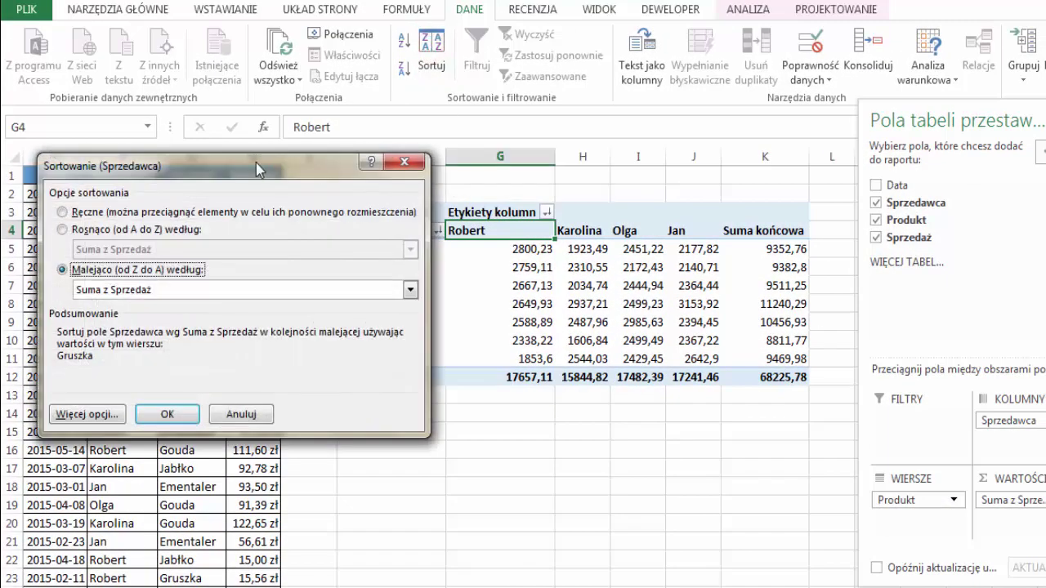
drag(253, 174, 221, 190)
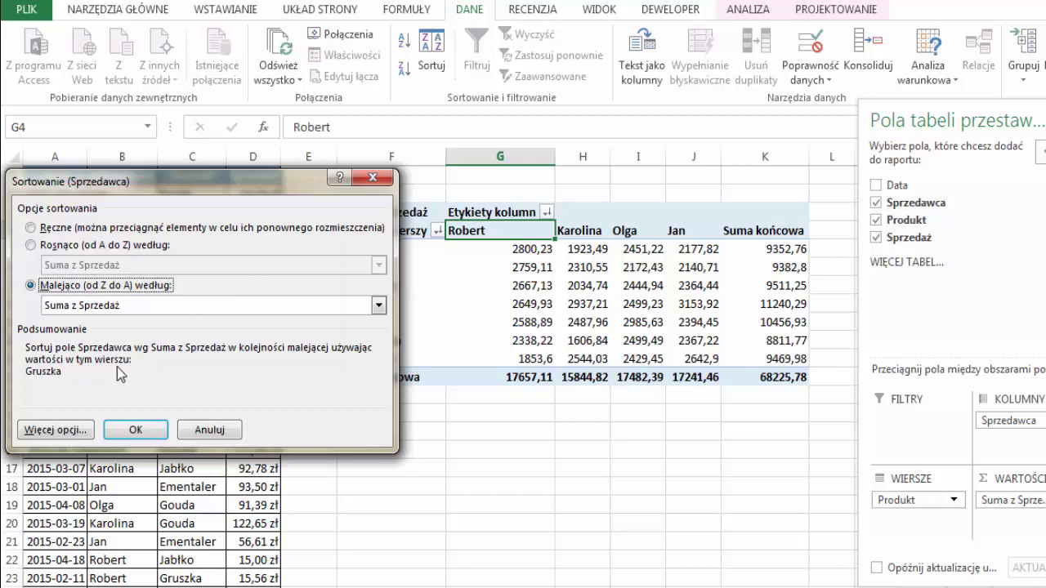
click(376, 179)
click(511, 288)
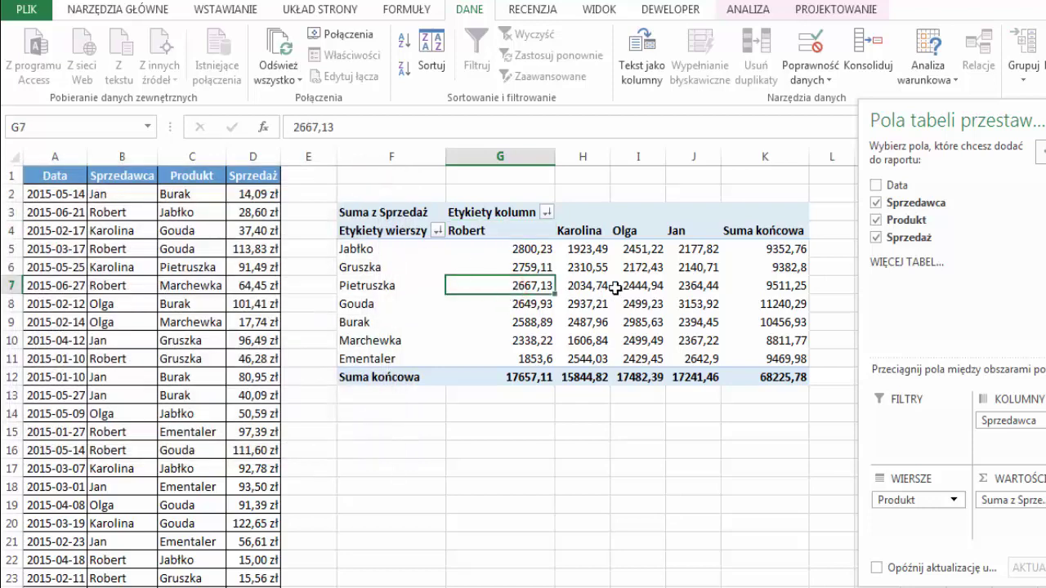